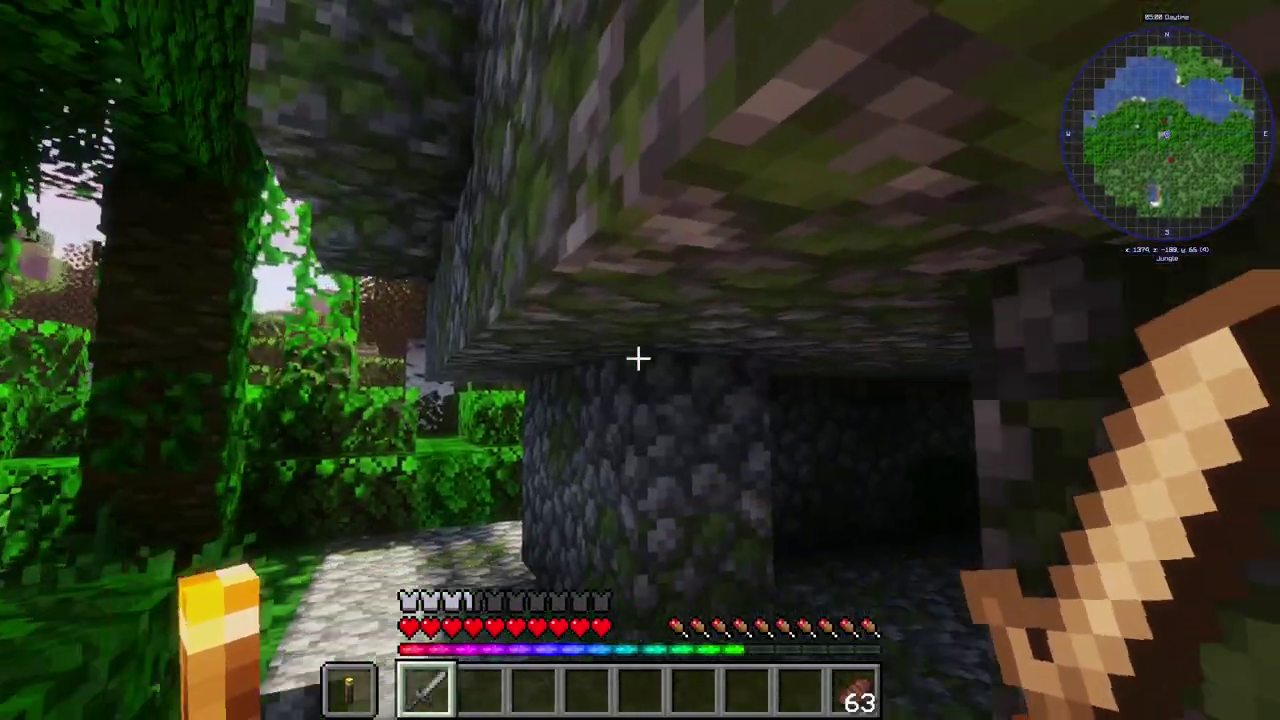
# Open the chest inside the jungle temple and examine its loot.
pyautogui.press('3')
pyautogui.press('4')
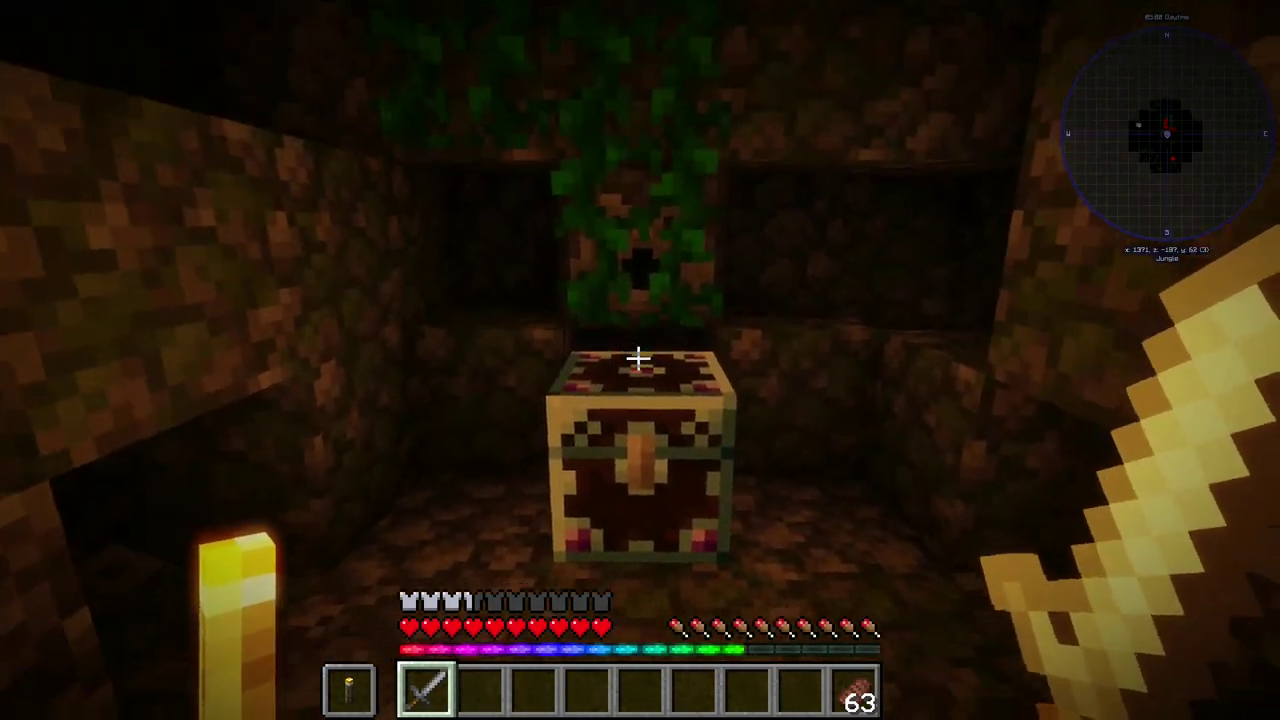
pyautogui.rightClick(638, 357)
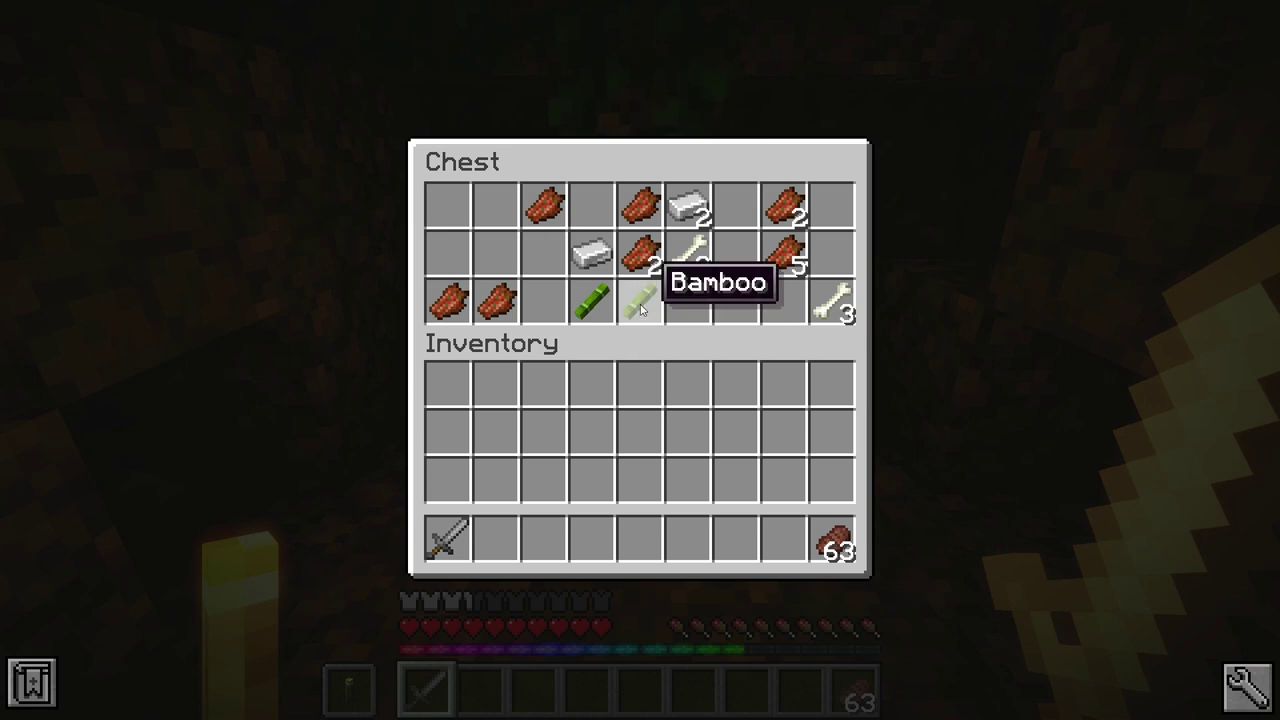
pyautogui.press('e')
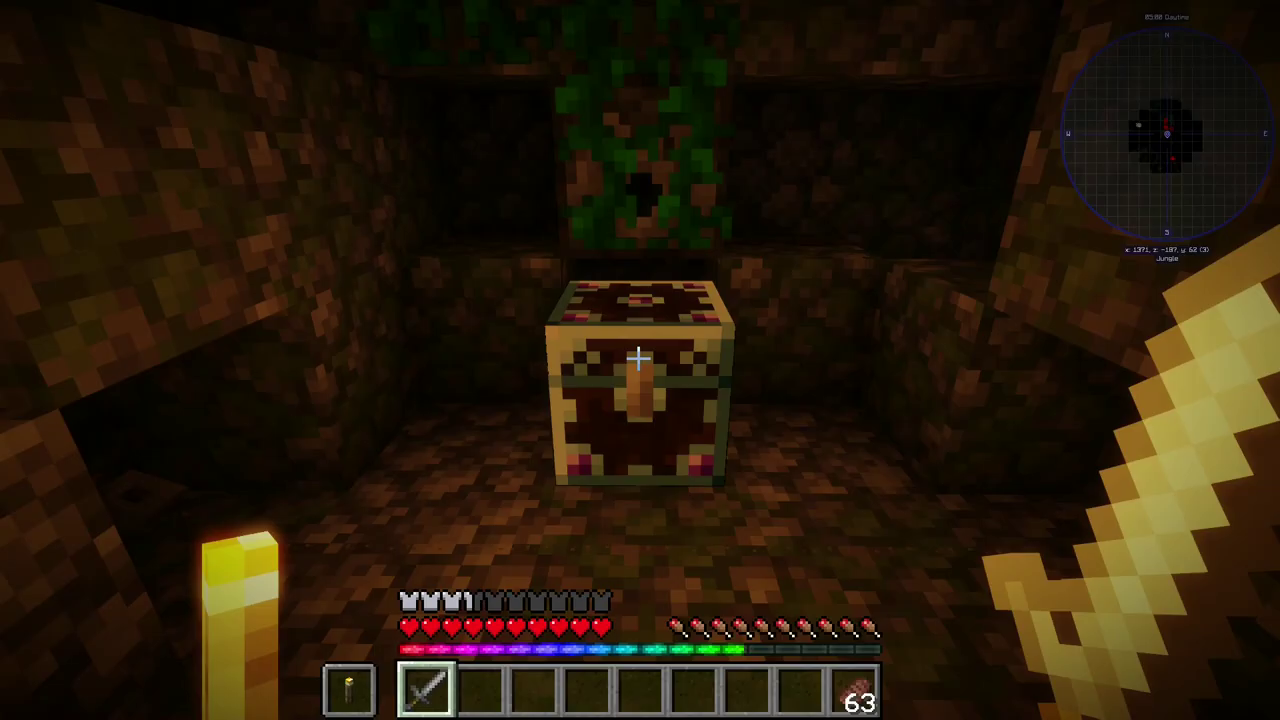
# Explore the temple's lower corridor, pick up the two arrows, and walk to the stairs leading up.
pyautogui.press('w')
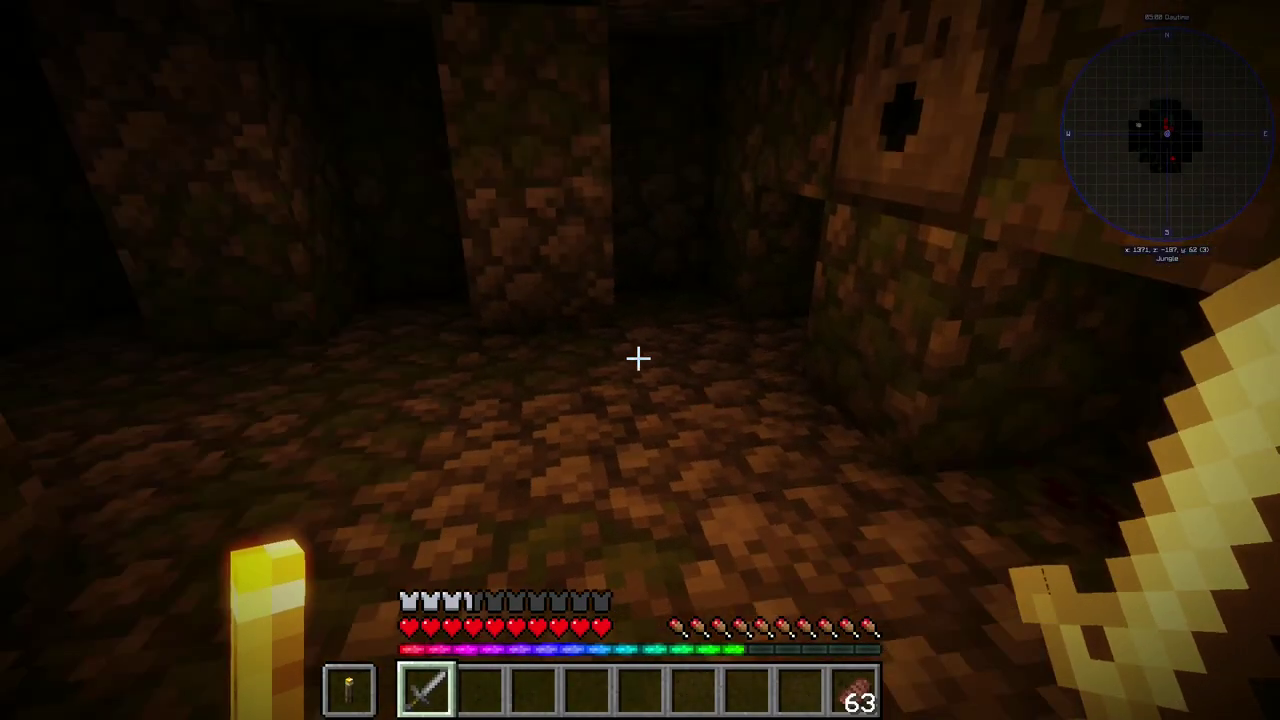
pyautogui.scroll(-2, 638, 357)
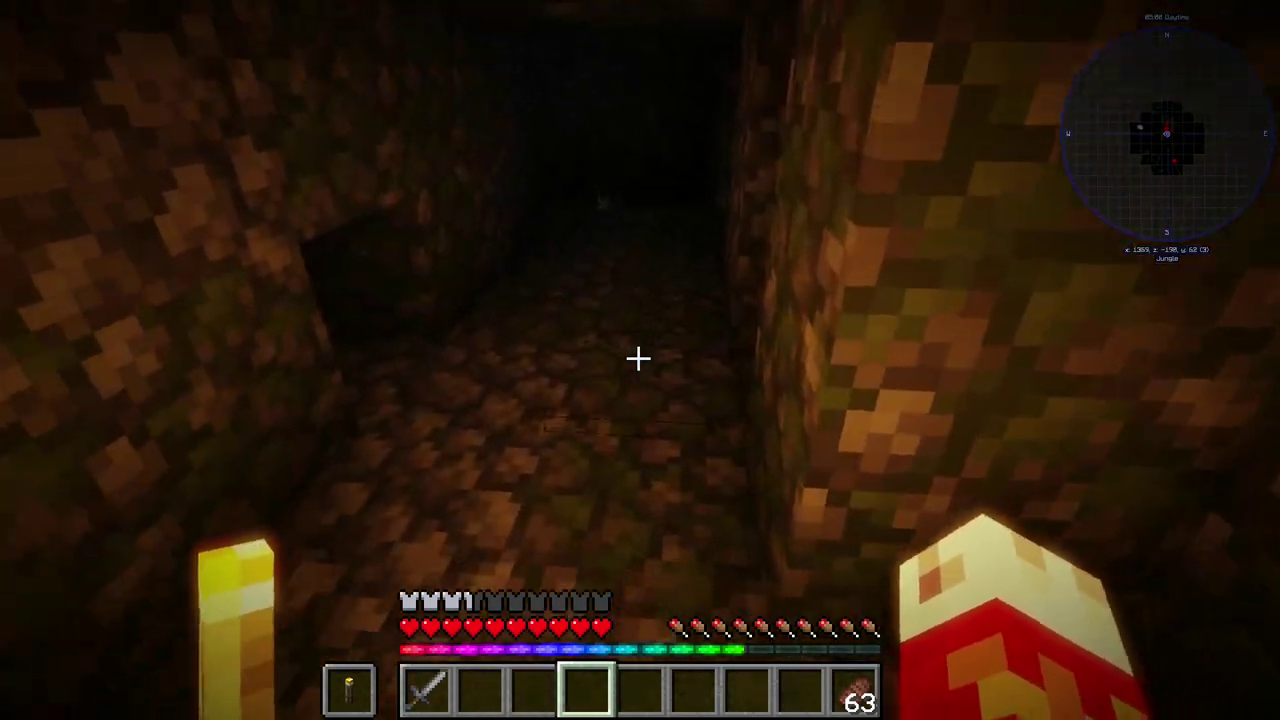
pyautogui.press('w')
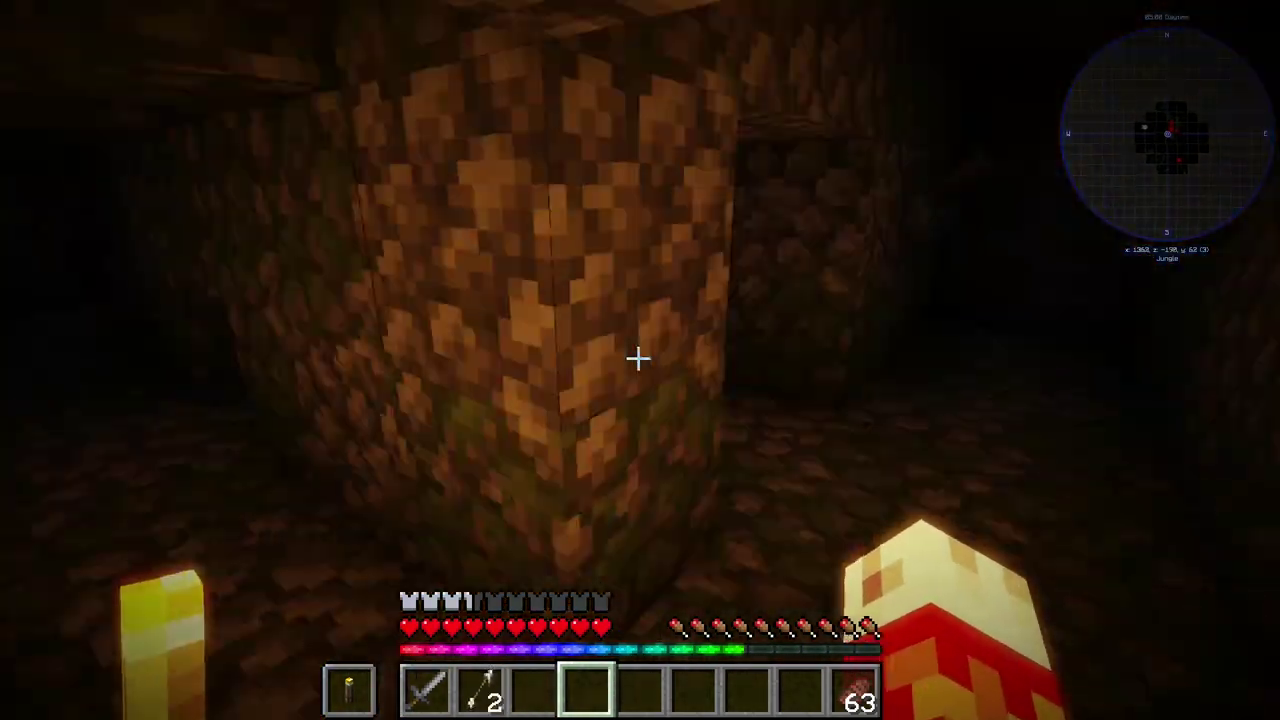
pyautogui.press('w')
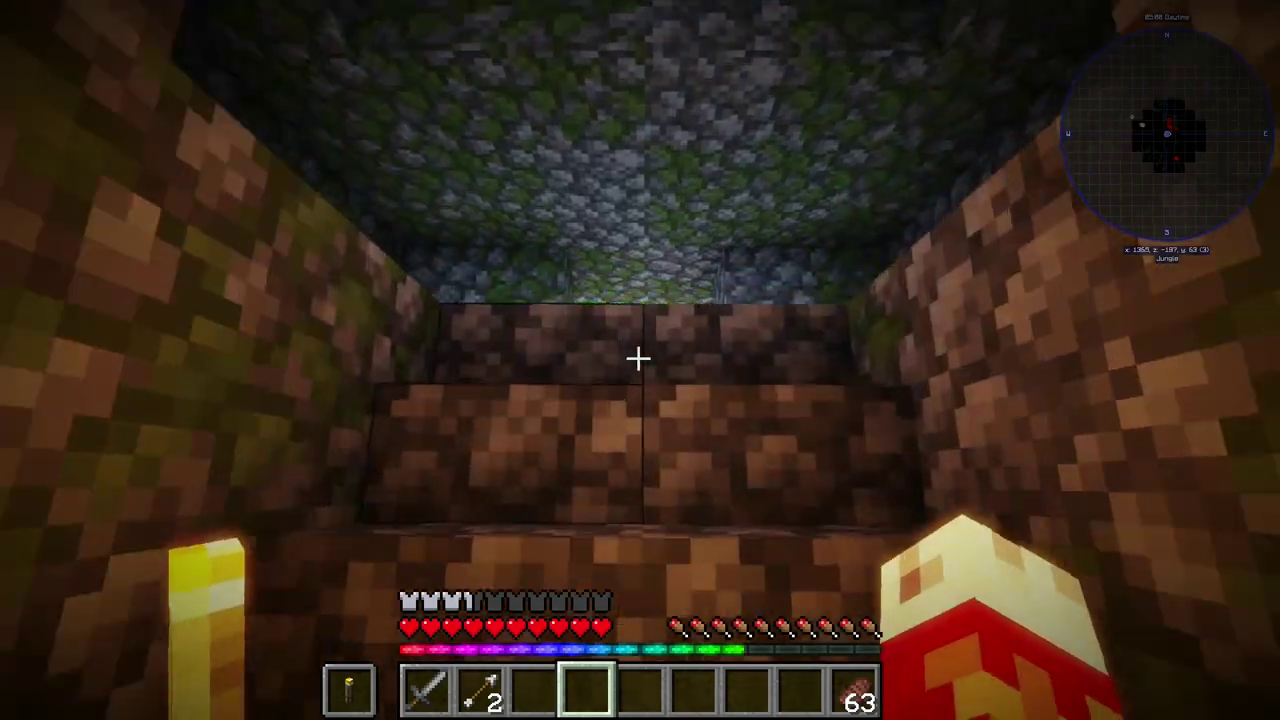
pyautogui.press('w')
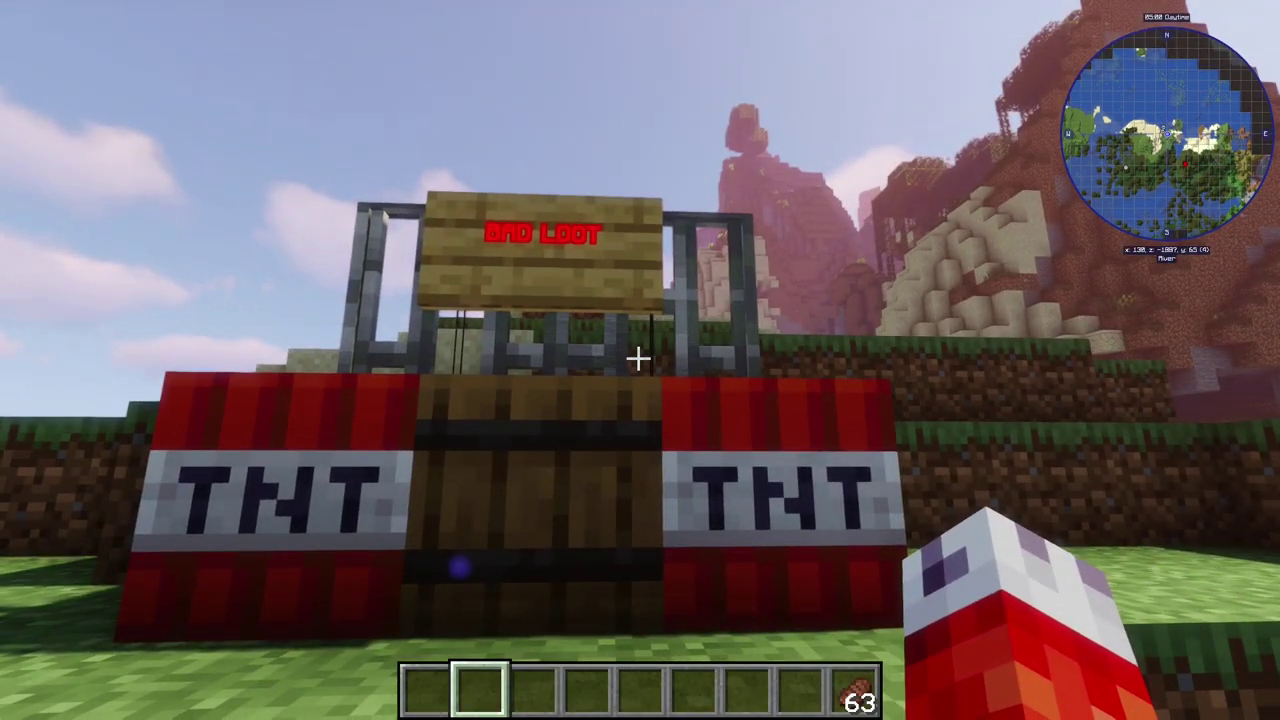
# Open the barrel between the TNT blocks under the BAD LOOT sign and examine its contents.
pyautogui.press('1')
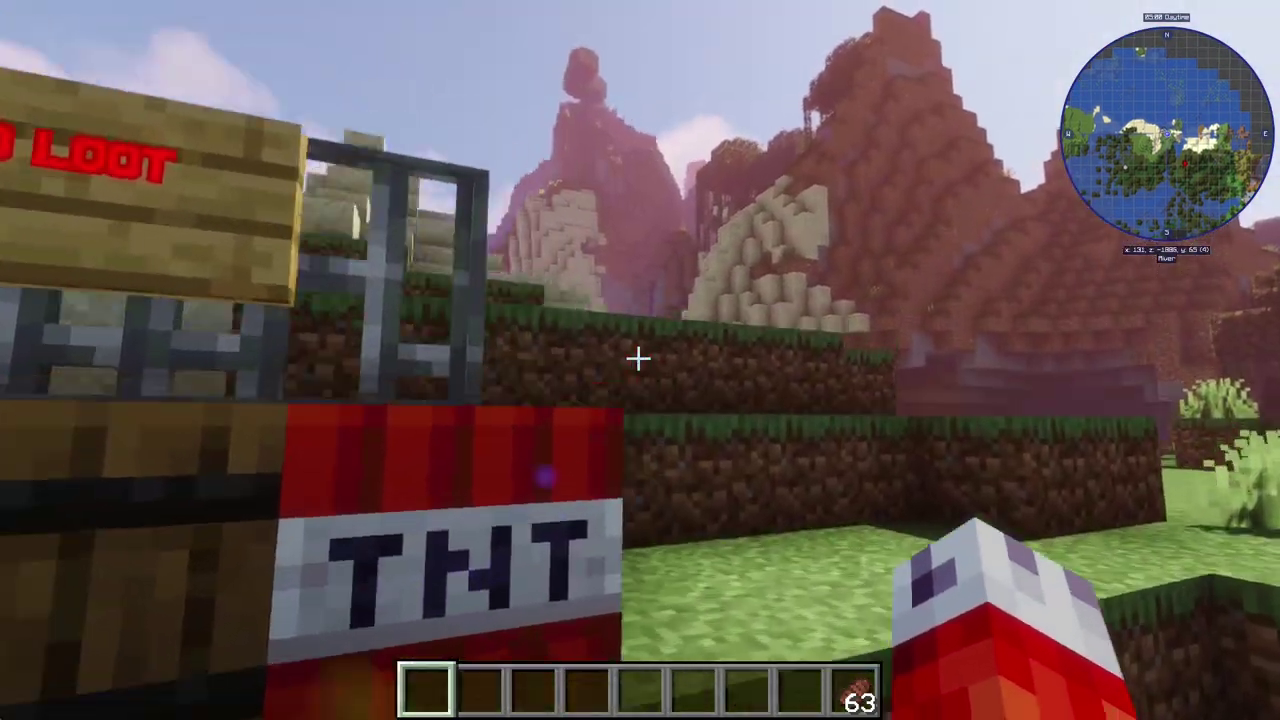
pyautogui.press('s')
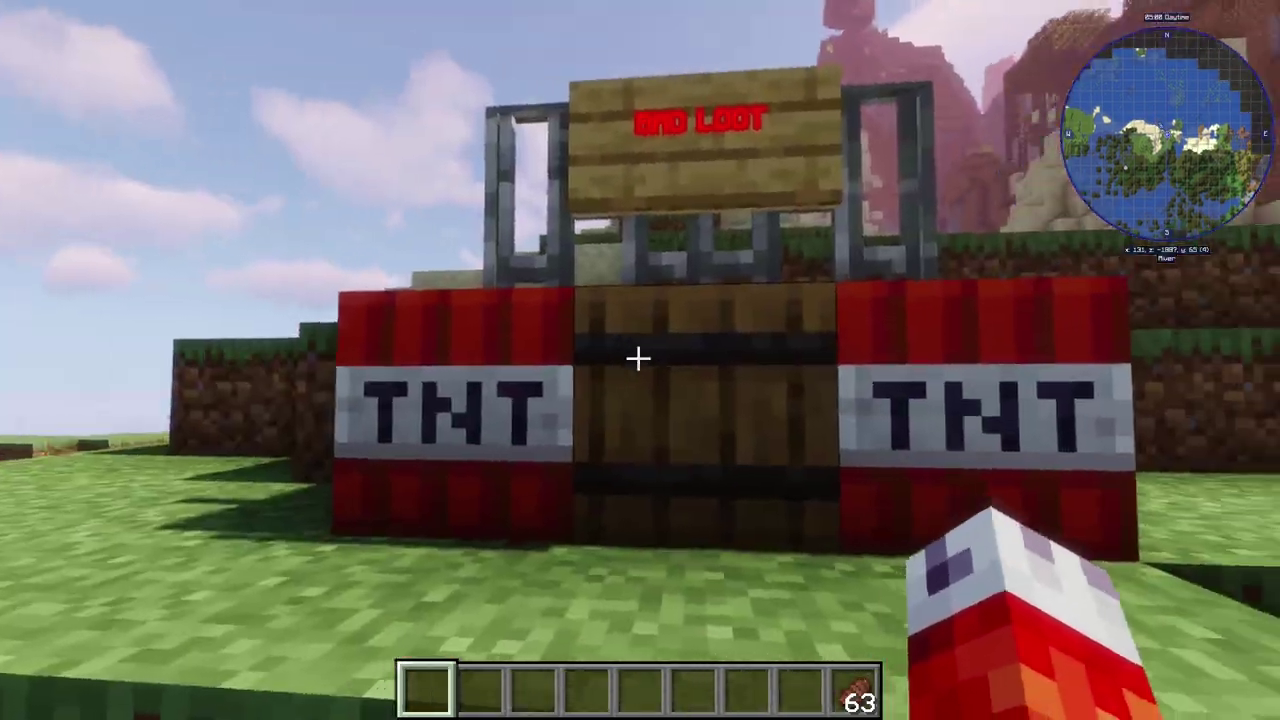
pyautogui.rightClick(638, 358)
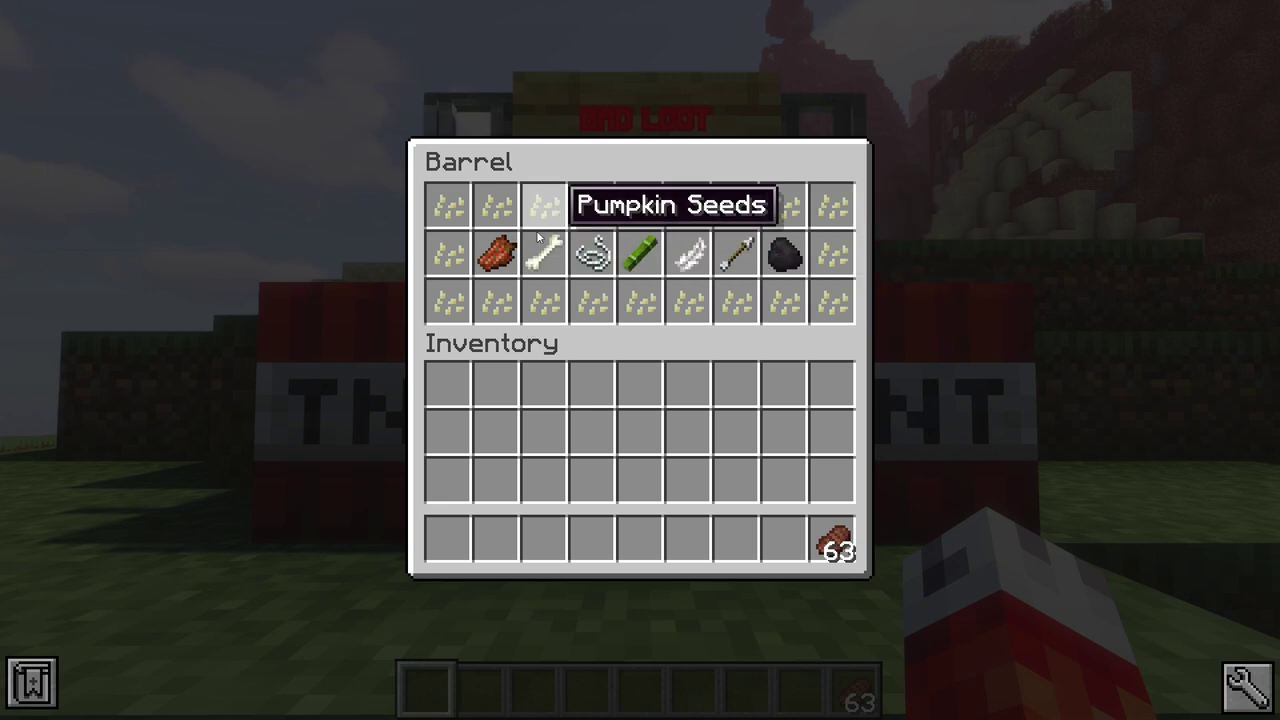
pyautogui.press('Escape')
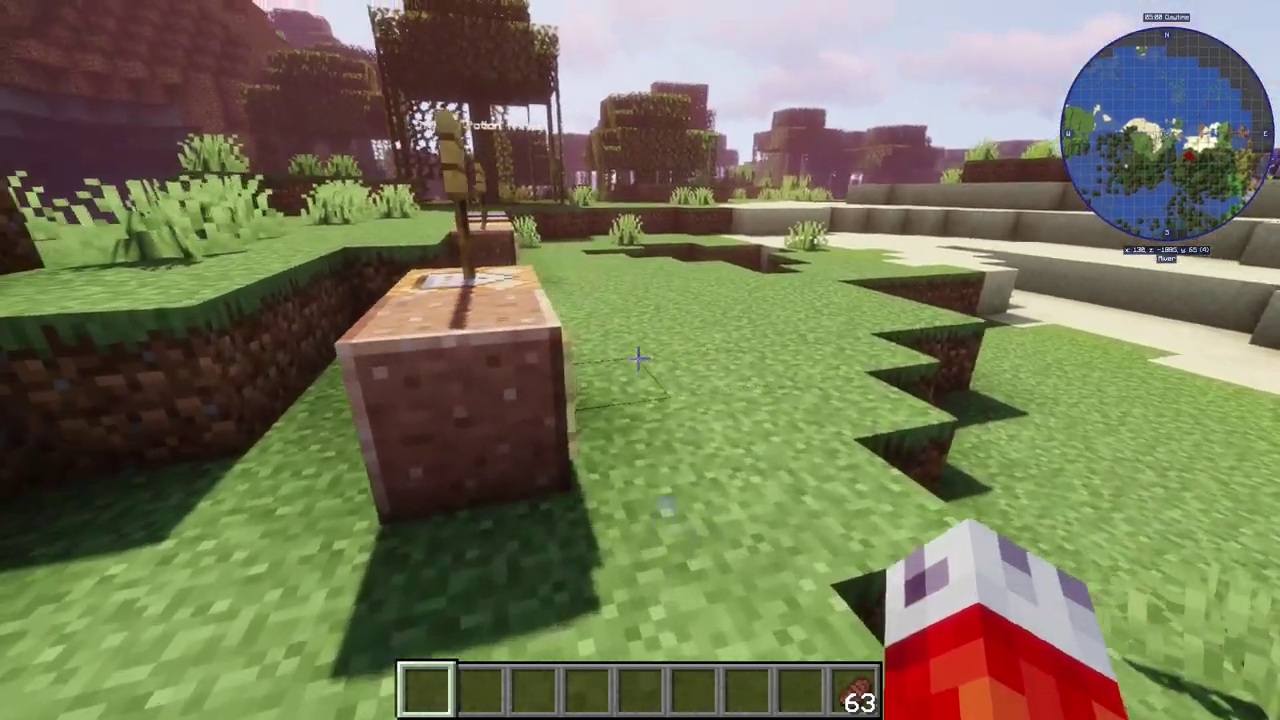
# Walk over to the Unique Armor or Weapon display with the framed chestplate and the /give command block.
pyautogui.press('w')
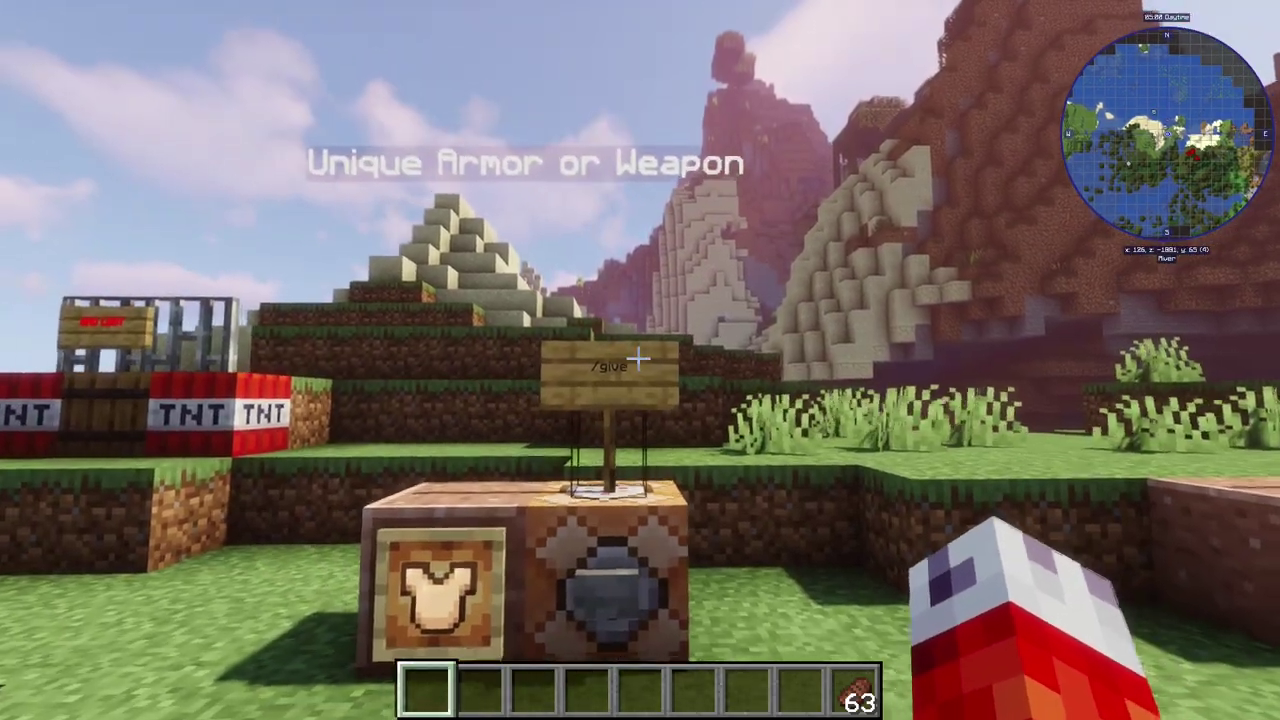
pyautogui.press('s')
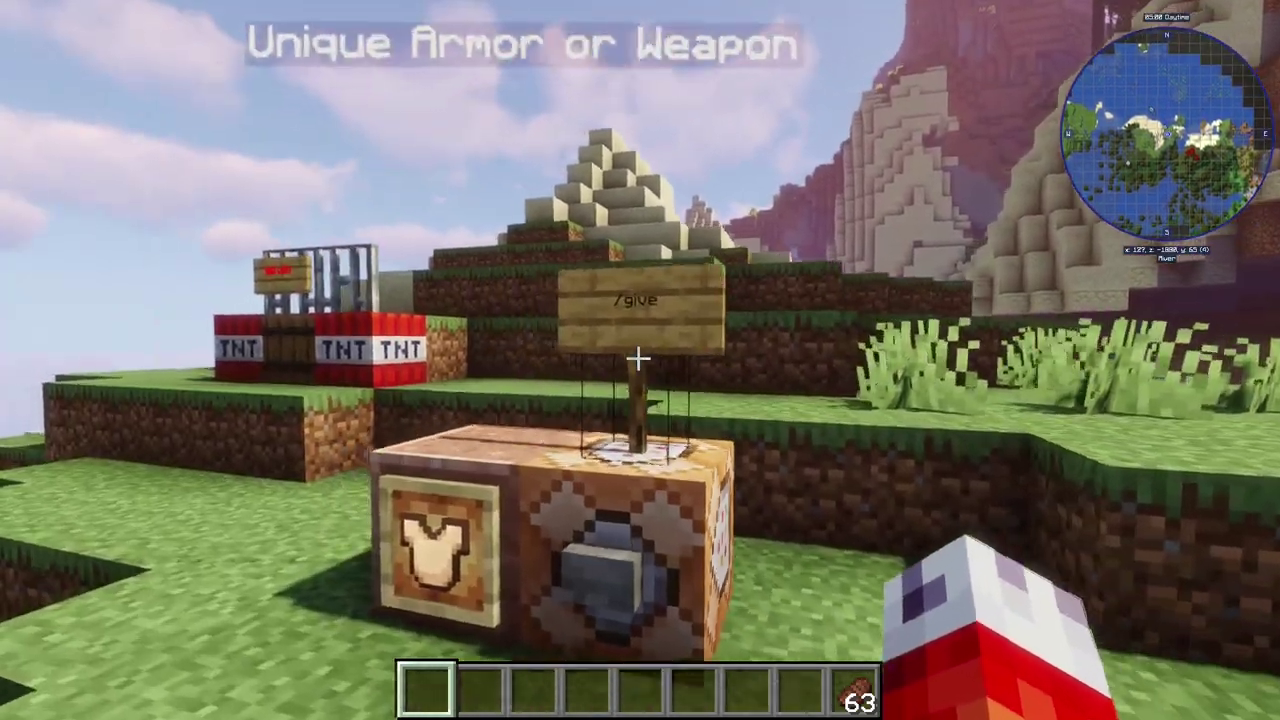
pyautogui.press('w')
pyautogui.press('s')
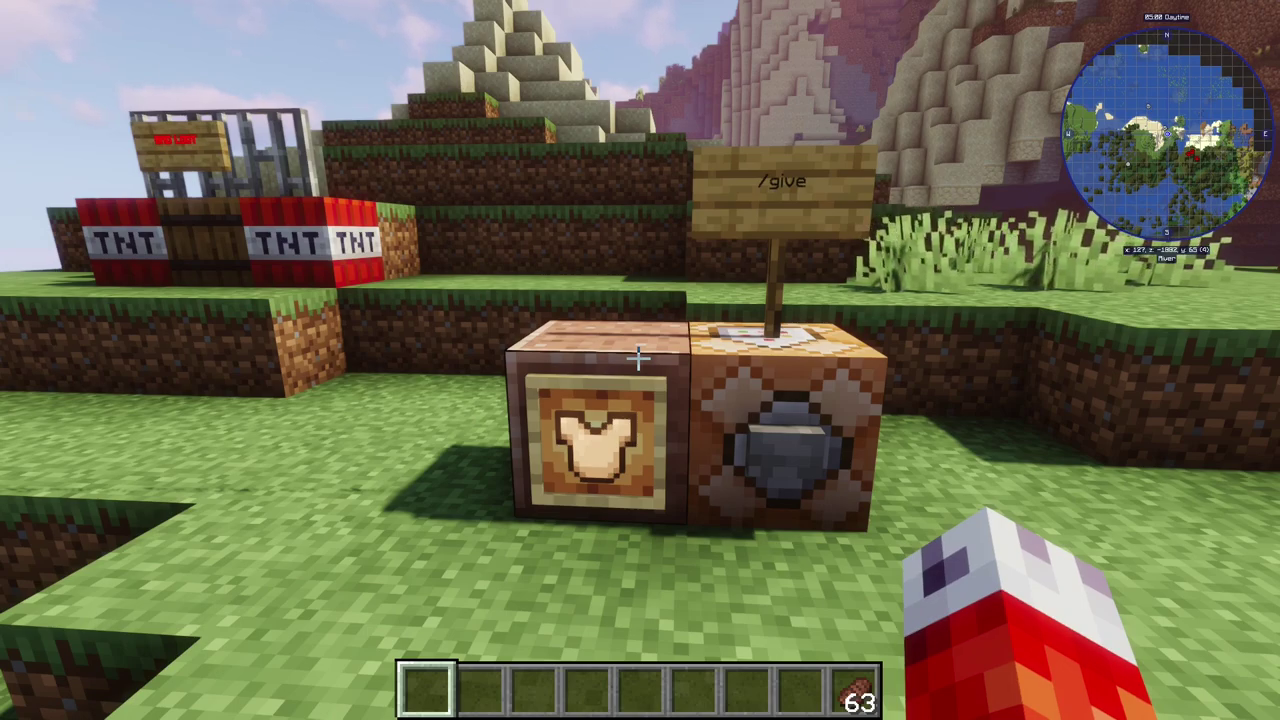
pyautogui.press('w')
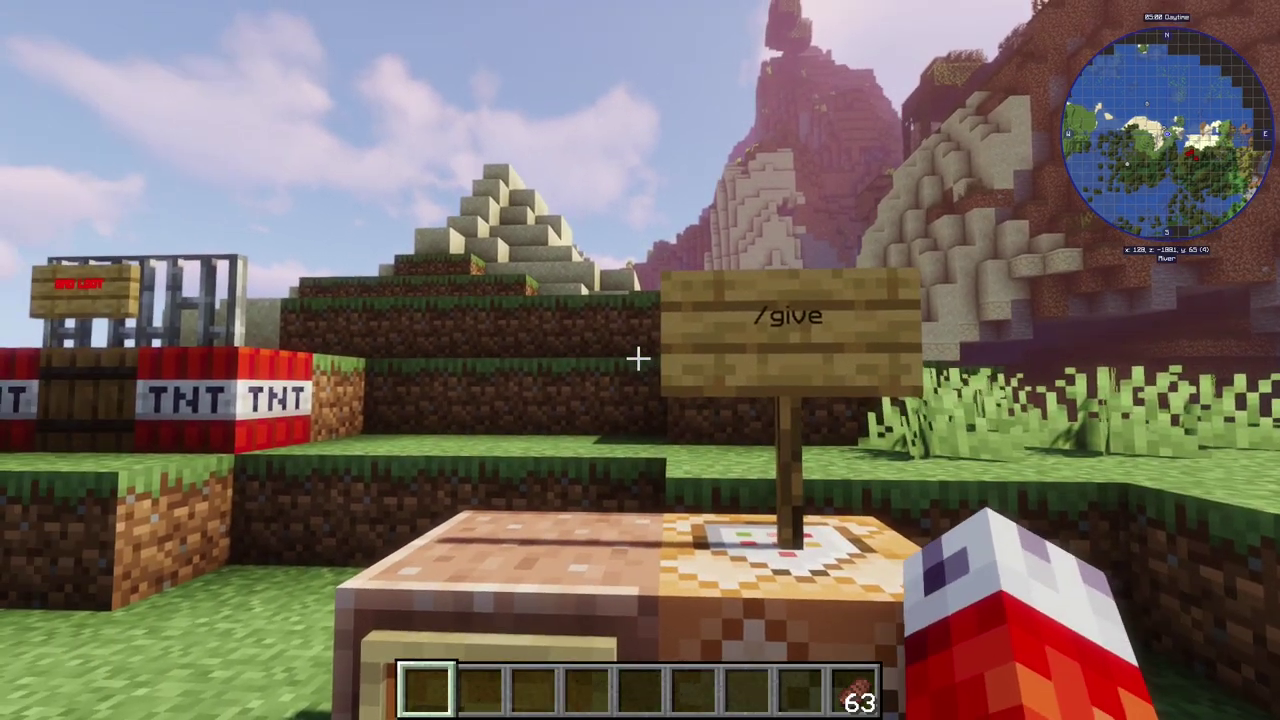
pyautogui.press('s')
pyautogui.press('w')
pyautogui.press('s')
pyautogui.press('w')
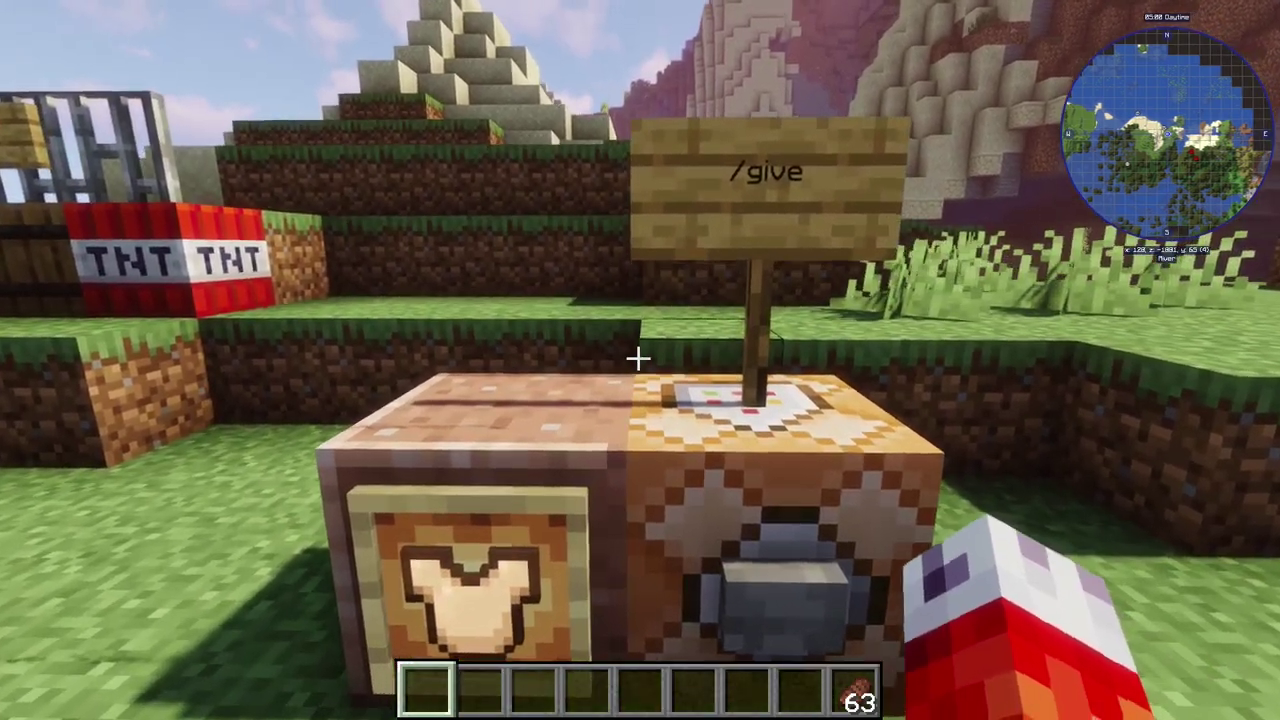
pyautogui.press('s')
pyautogui.press('w')
pyautogui.press('s')
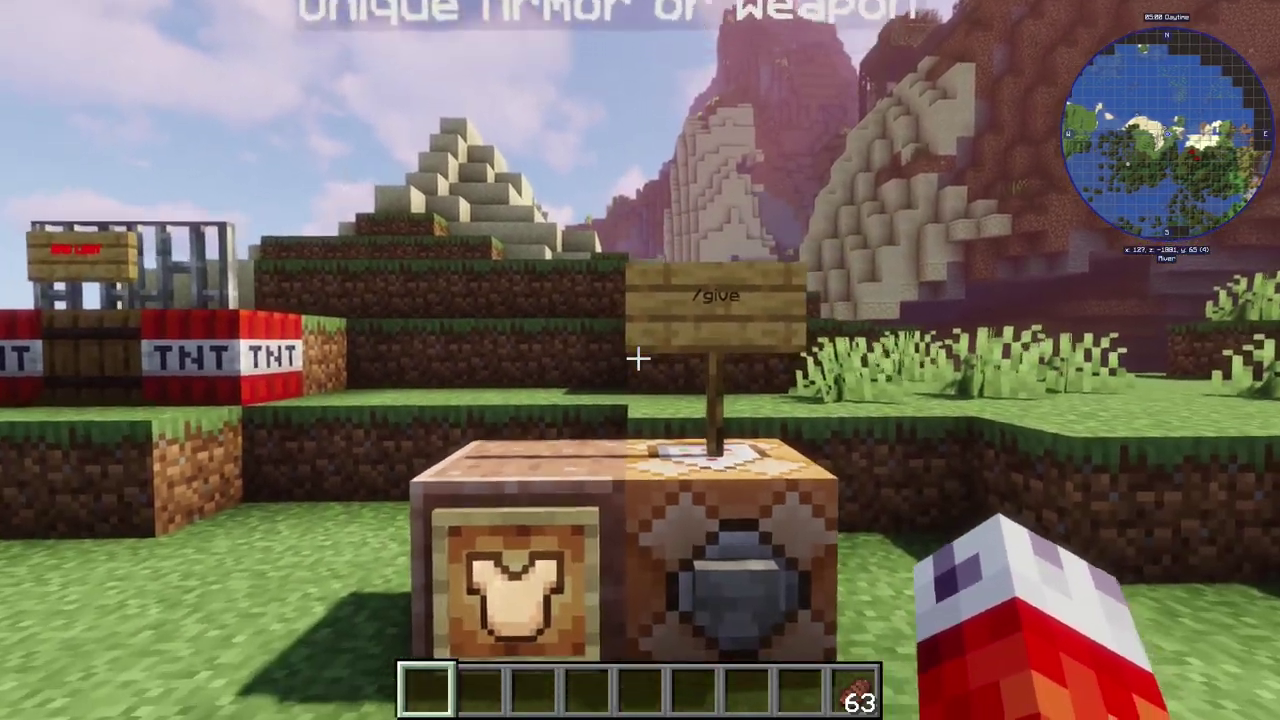
pyautogui.press('w')
pyautogui.press('s')
pyautogui.press('w')
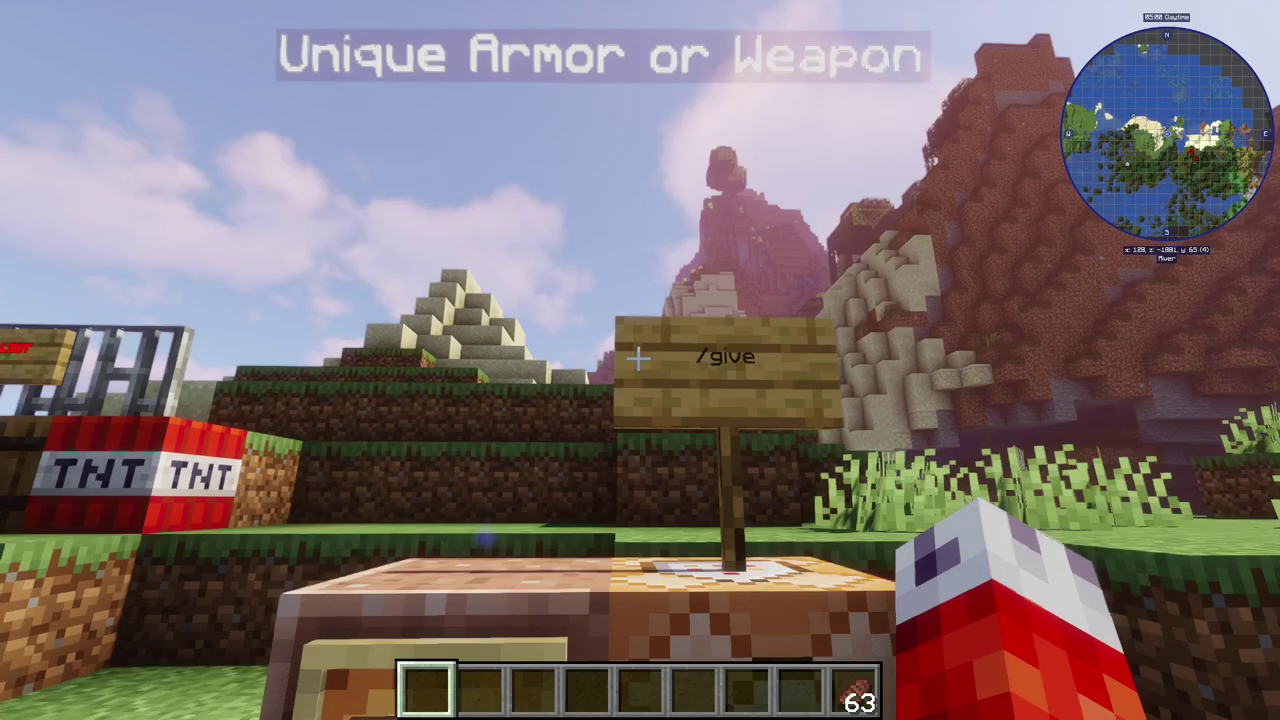
pyautogui.press('s')
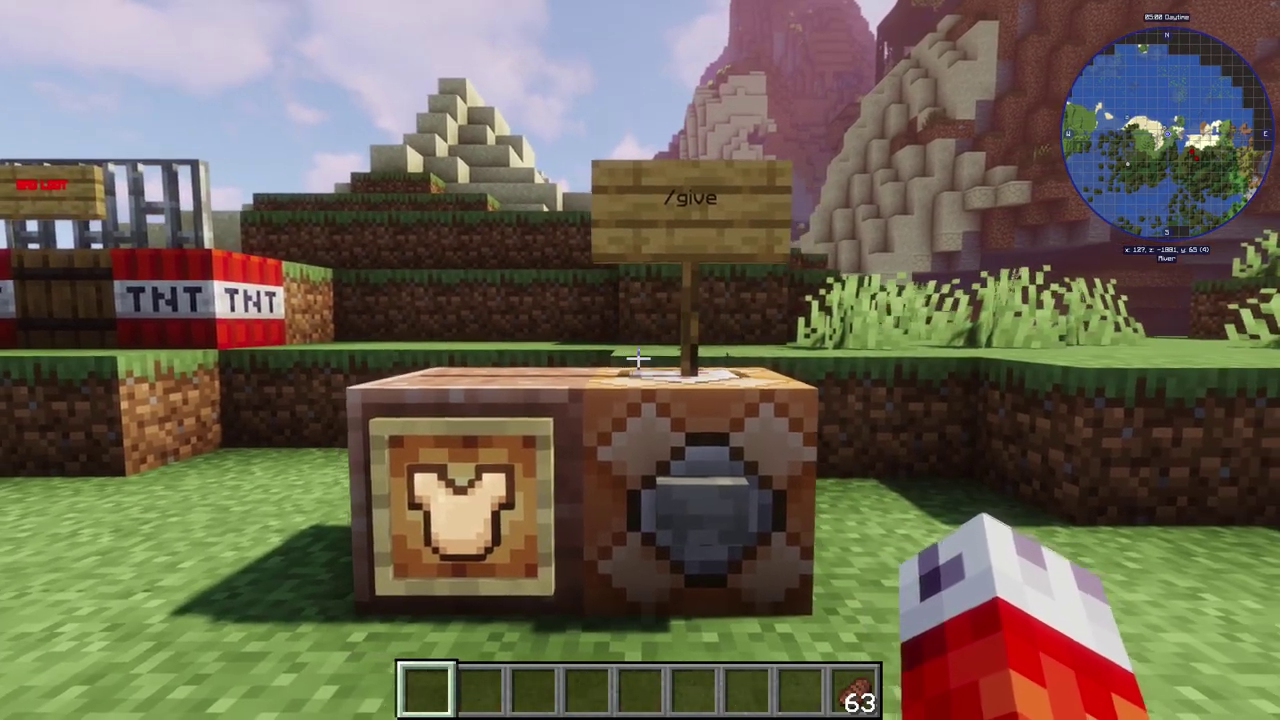
pyautogui.press('w')
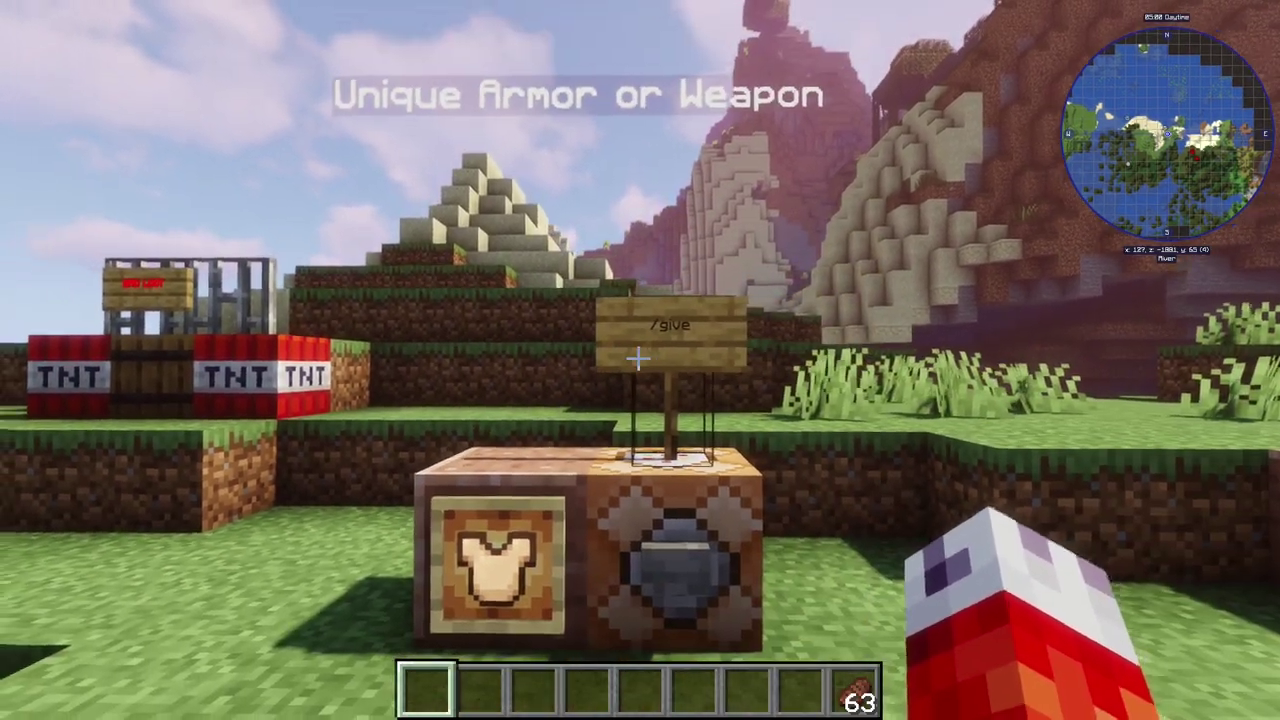
pyautogui.press('w')
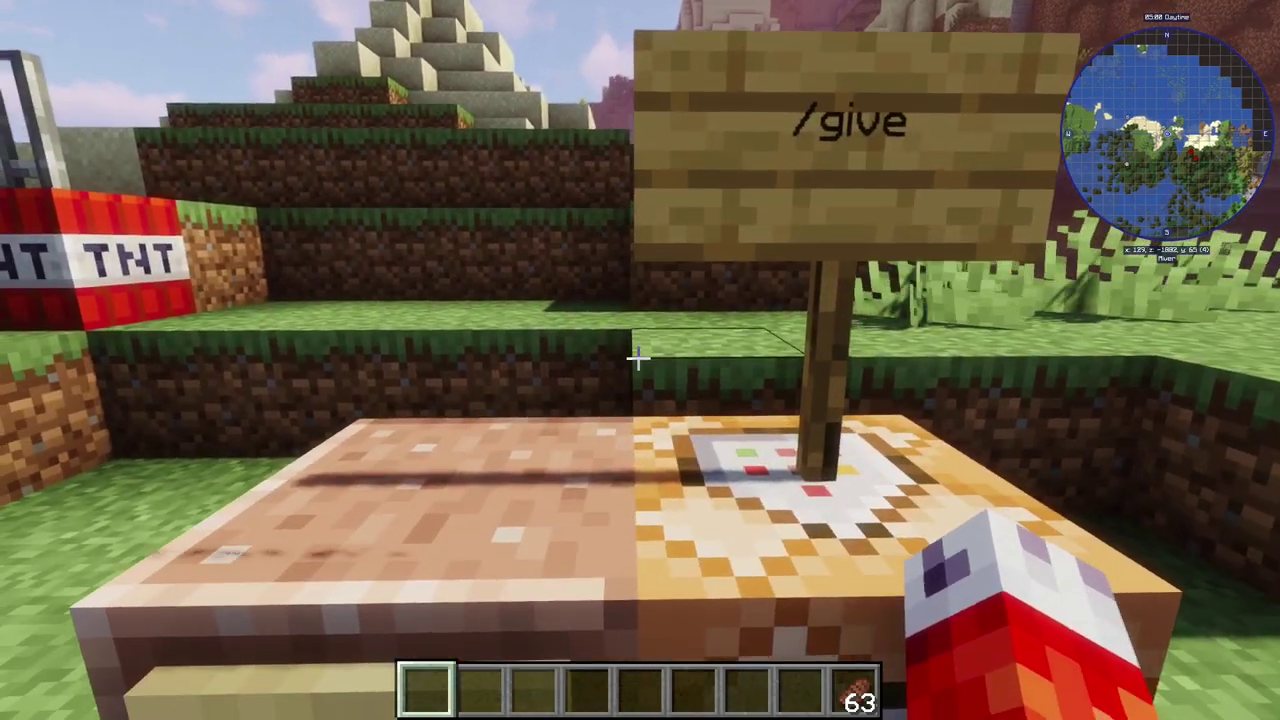
pyautogui.press('s')
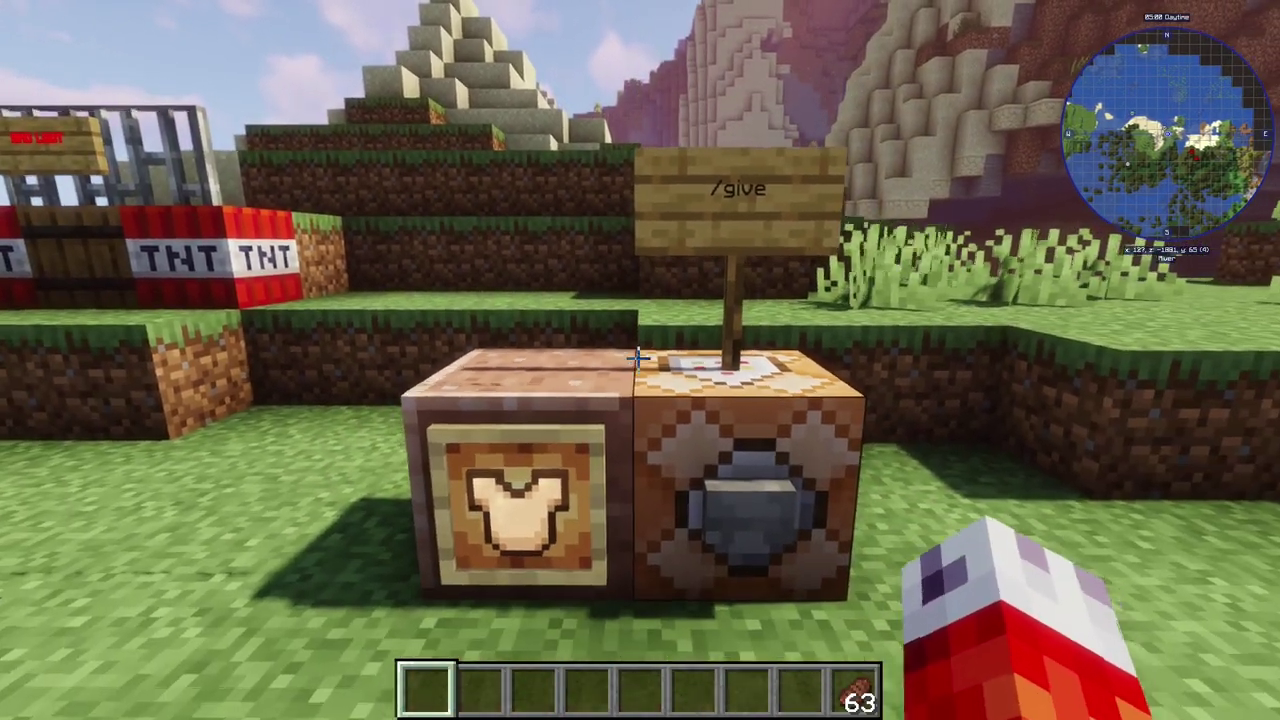
pyautogui.press('w')
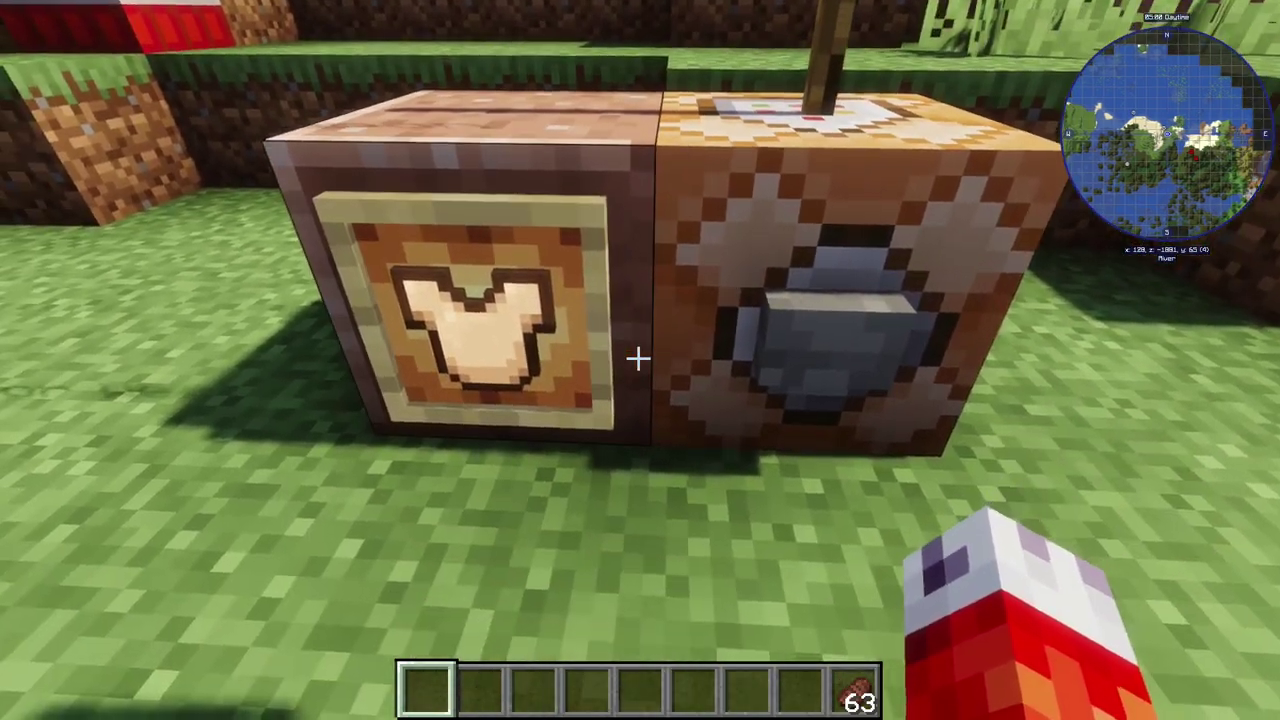
pyautogui.press('s')
pyautogui.press('w')
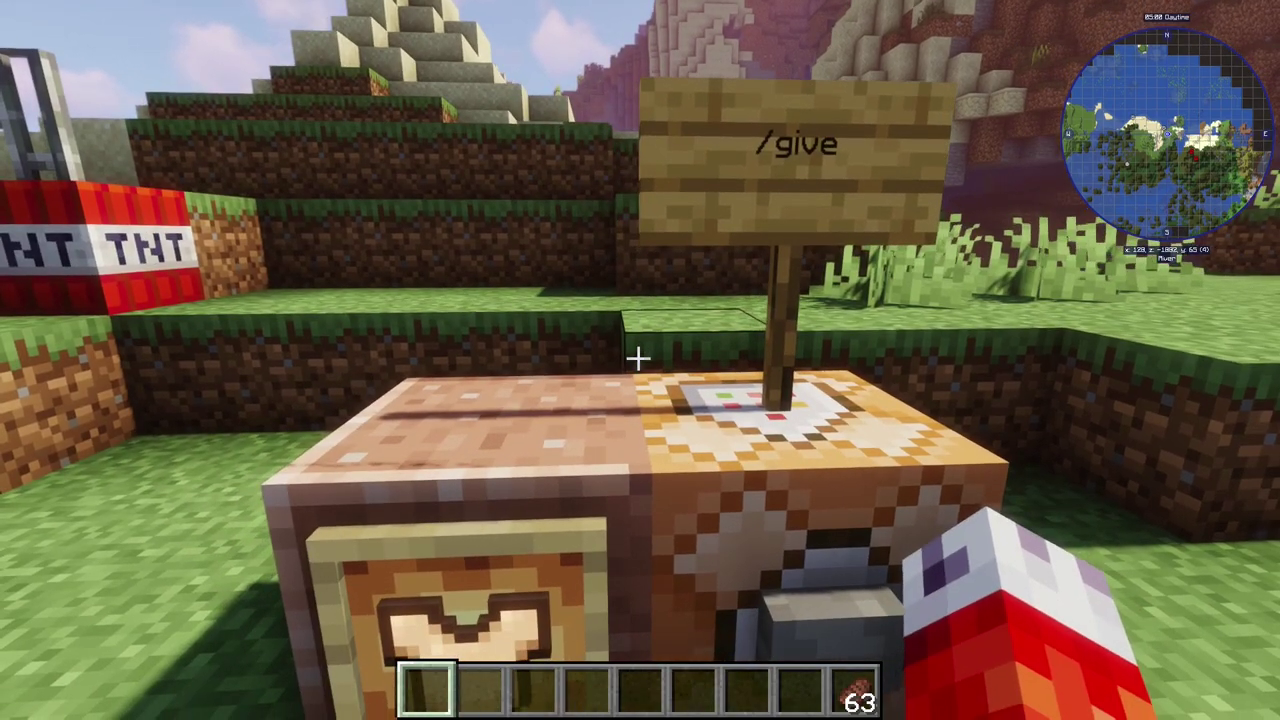
pyautogui.press('s')
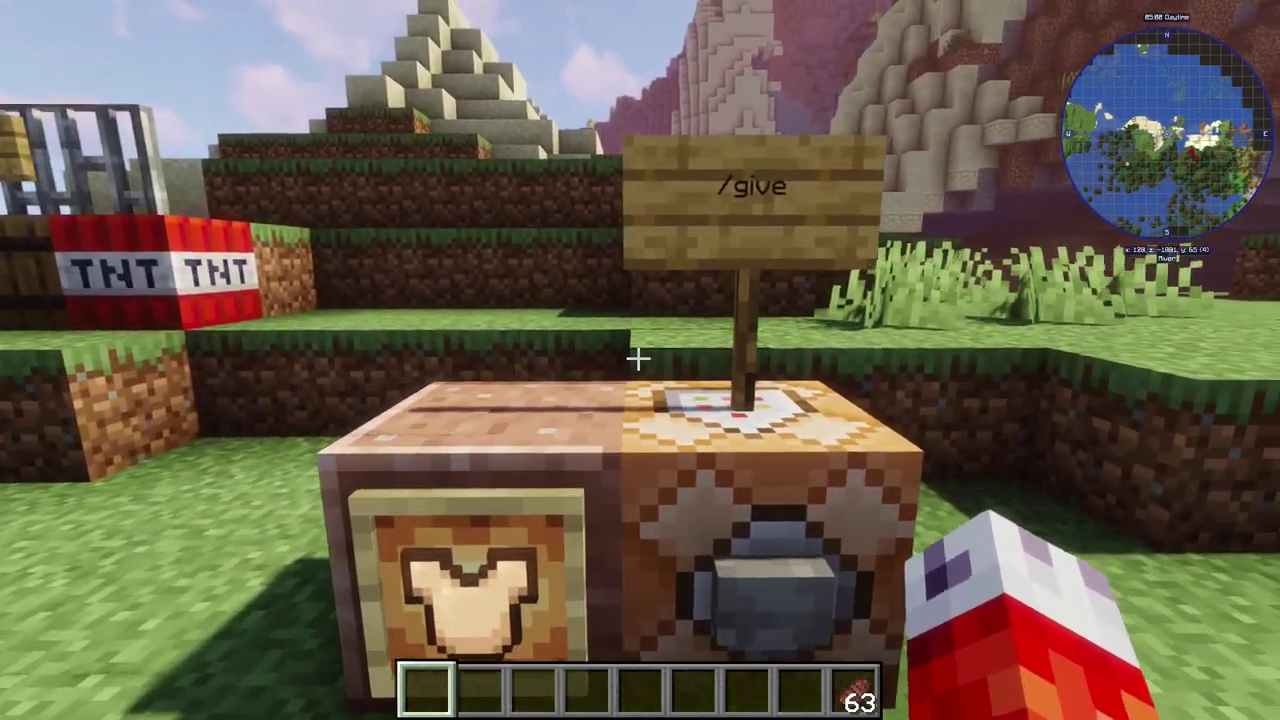
pyautogui.press('s')
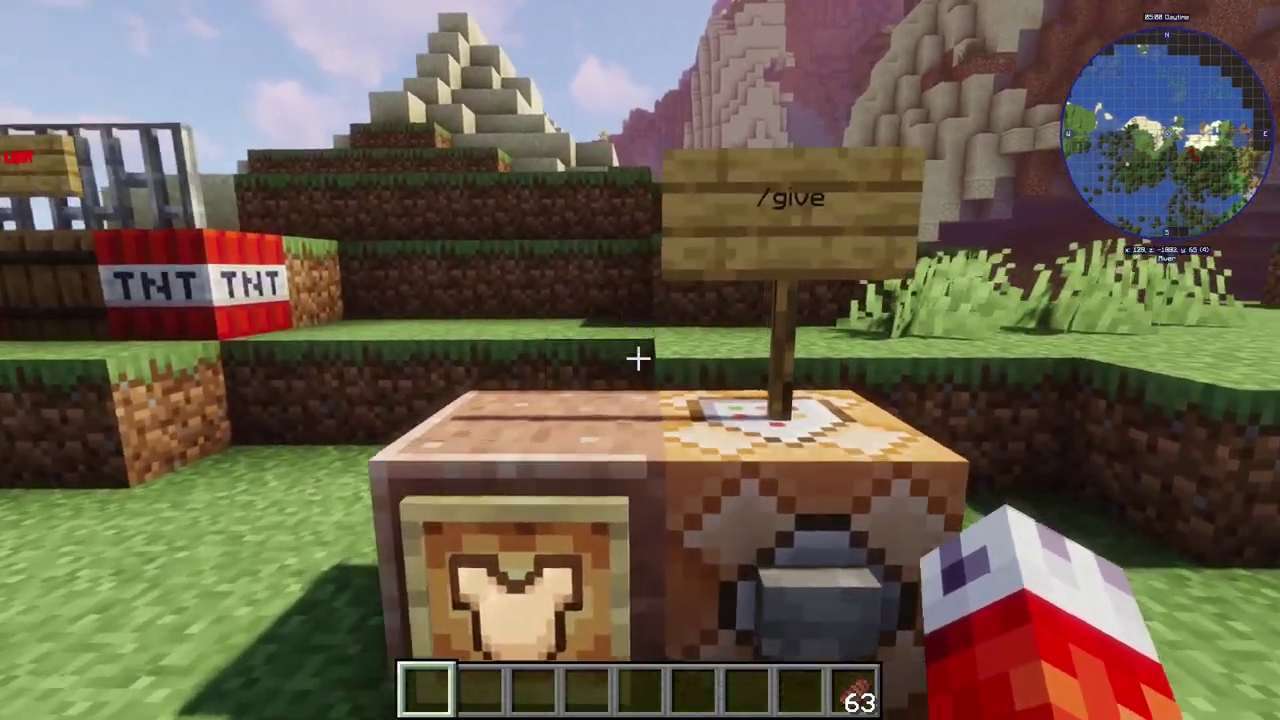
pyautogui.press('space')
pyautogui.press('w')
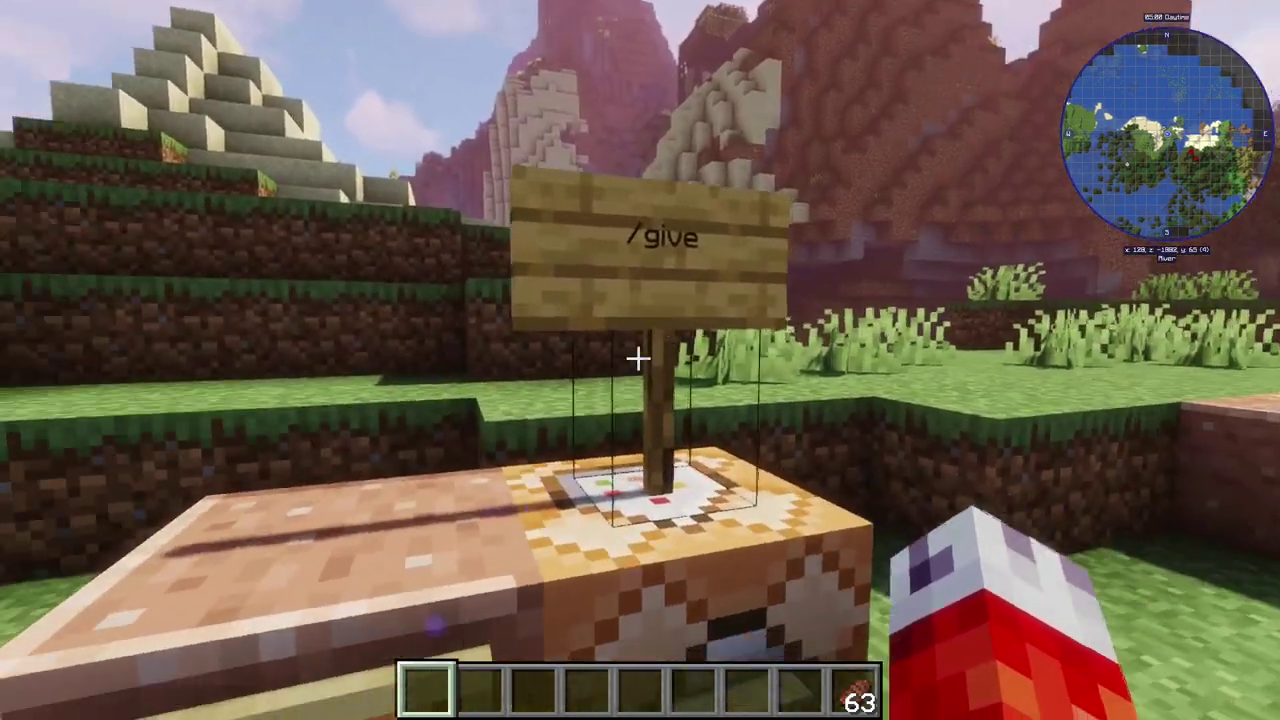
pyautogui.press('a')
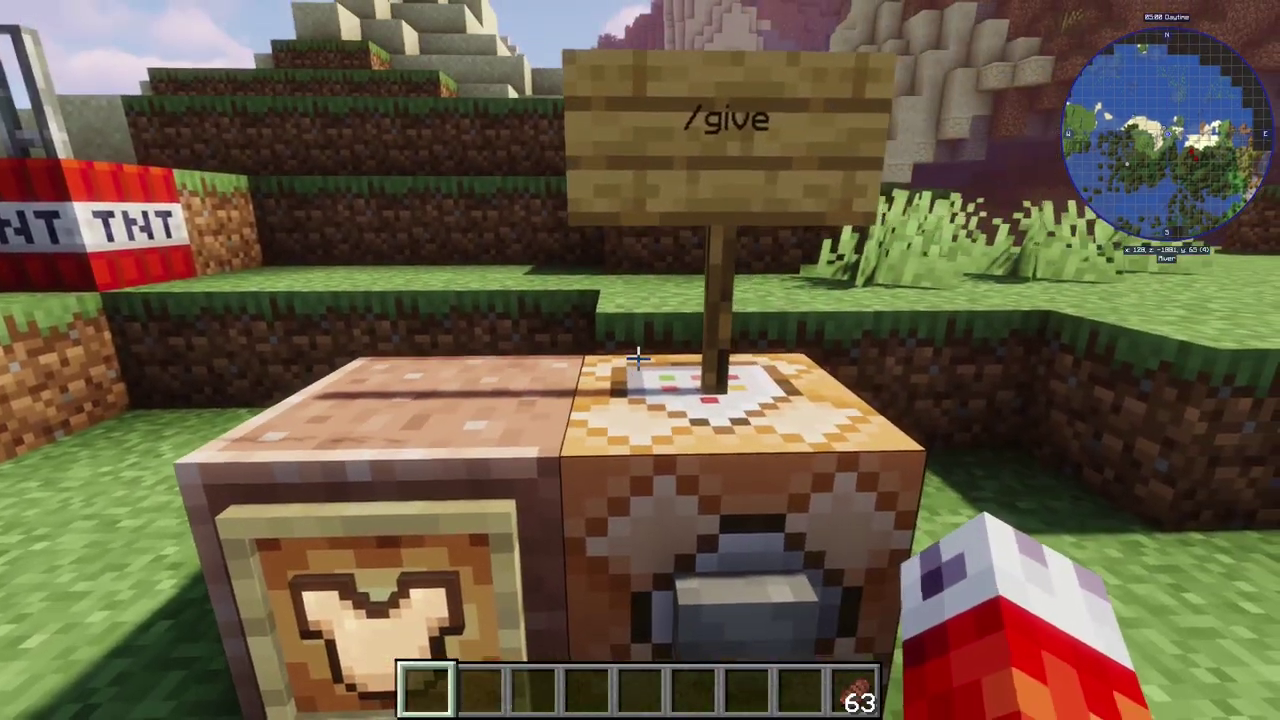
pyautogui.press('s')
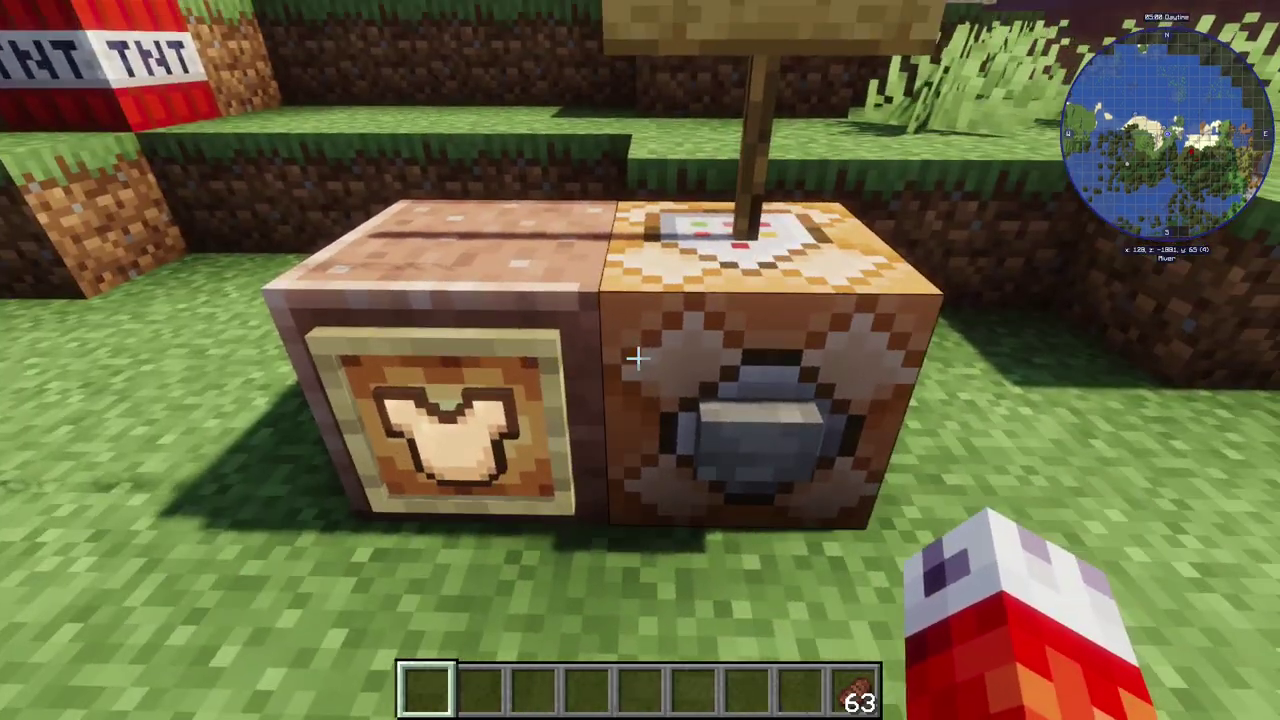
pyautogui.press('s')
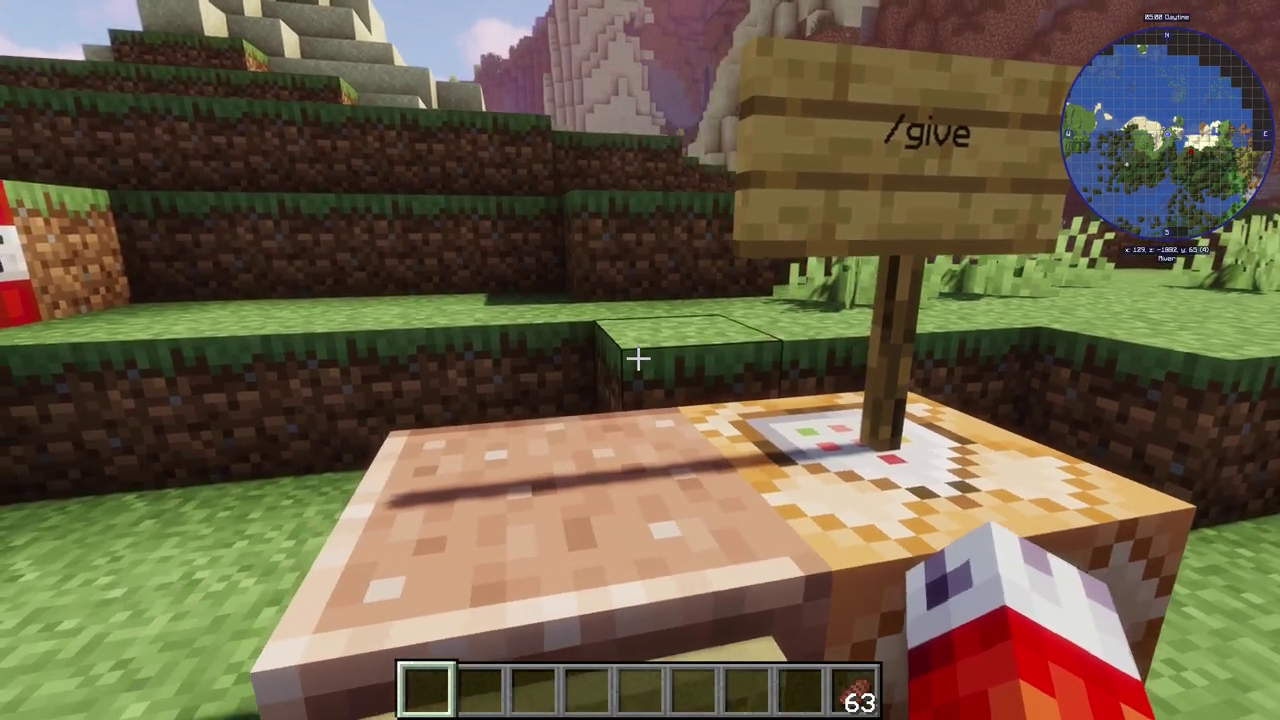
pyautogui.press('s')
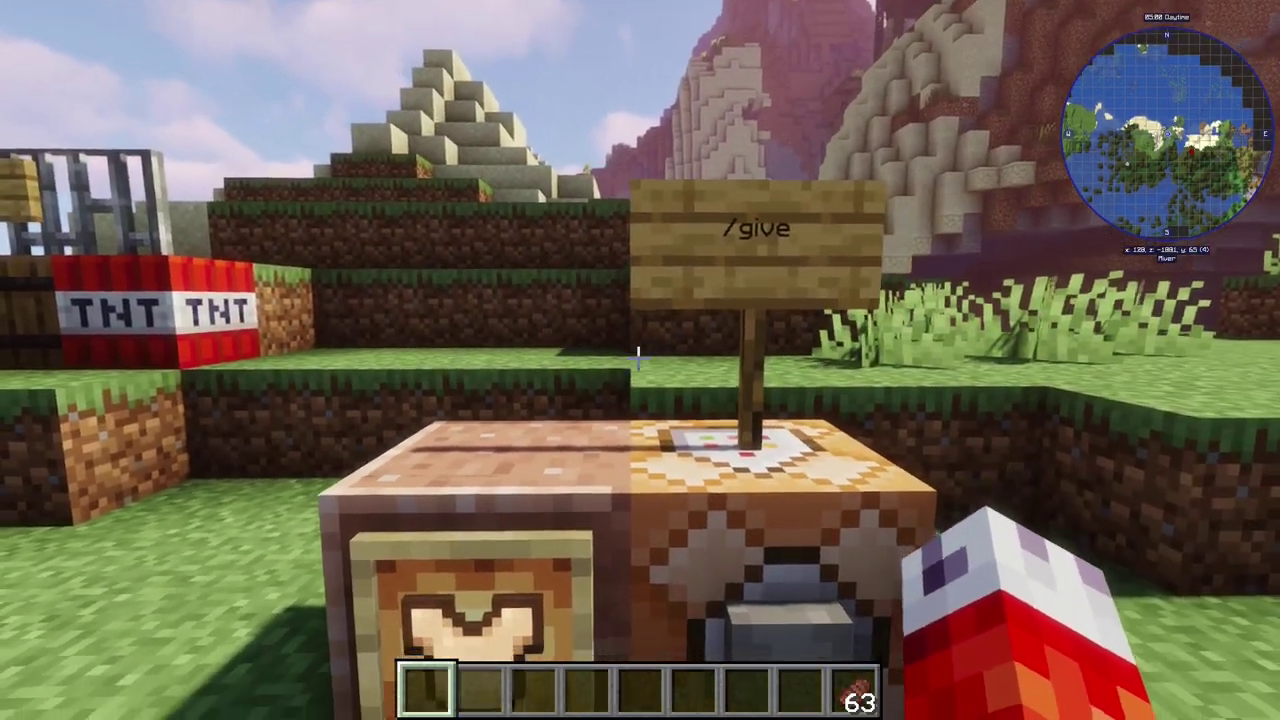
pyautogui.press('s')
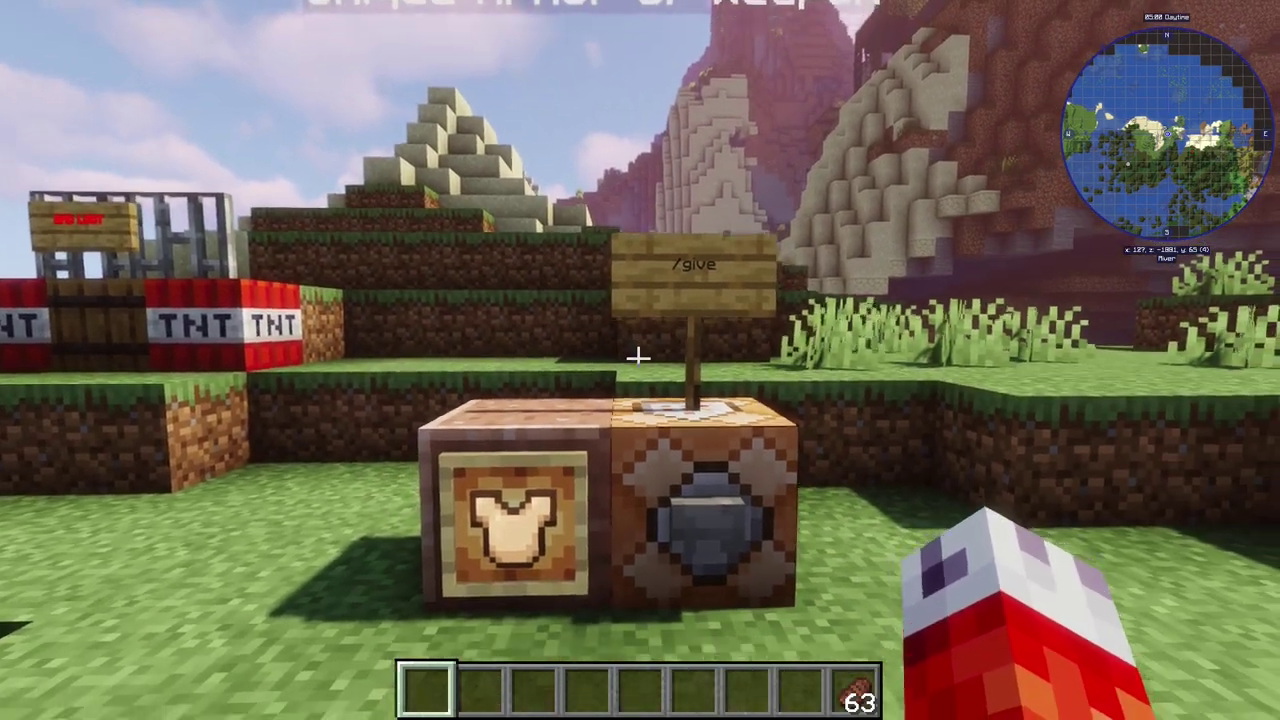
pyautogui.press('w')
pyautogui.press('s')
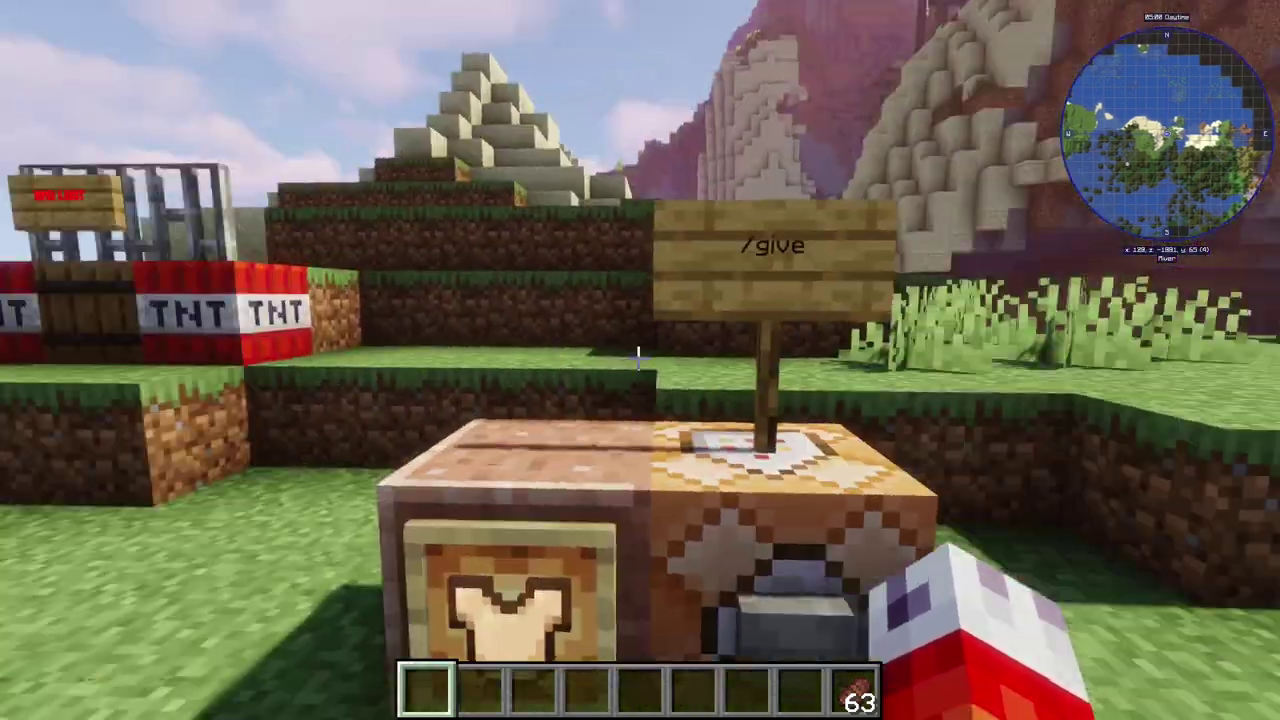
pyautogui.press('w')
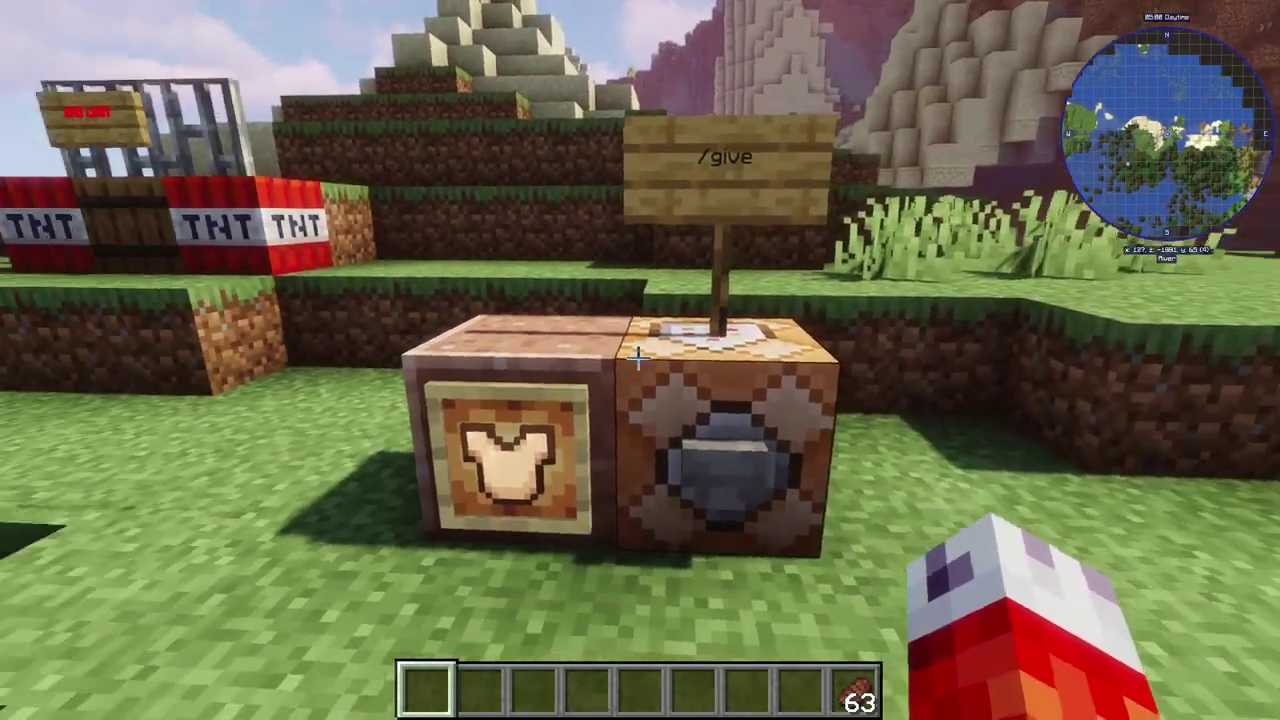
# Examine the framed chestplate and the /give command block up close, and back away from the display.
pyautogui.press('w')
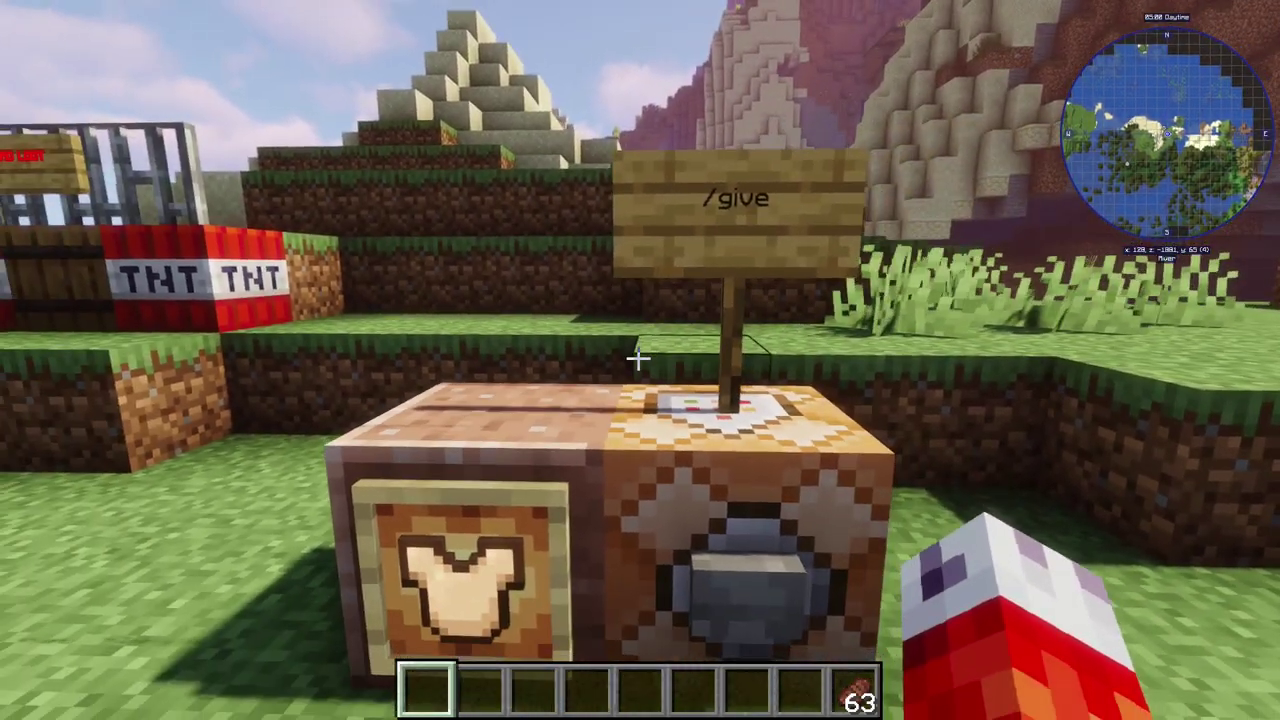
pyautogui.press('w')
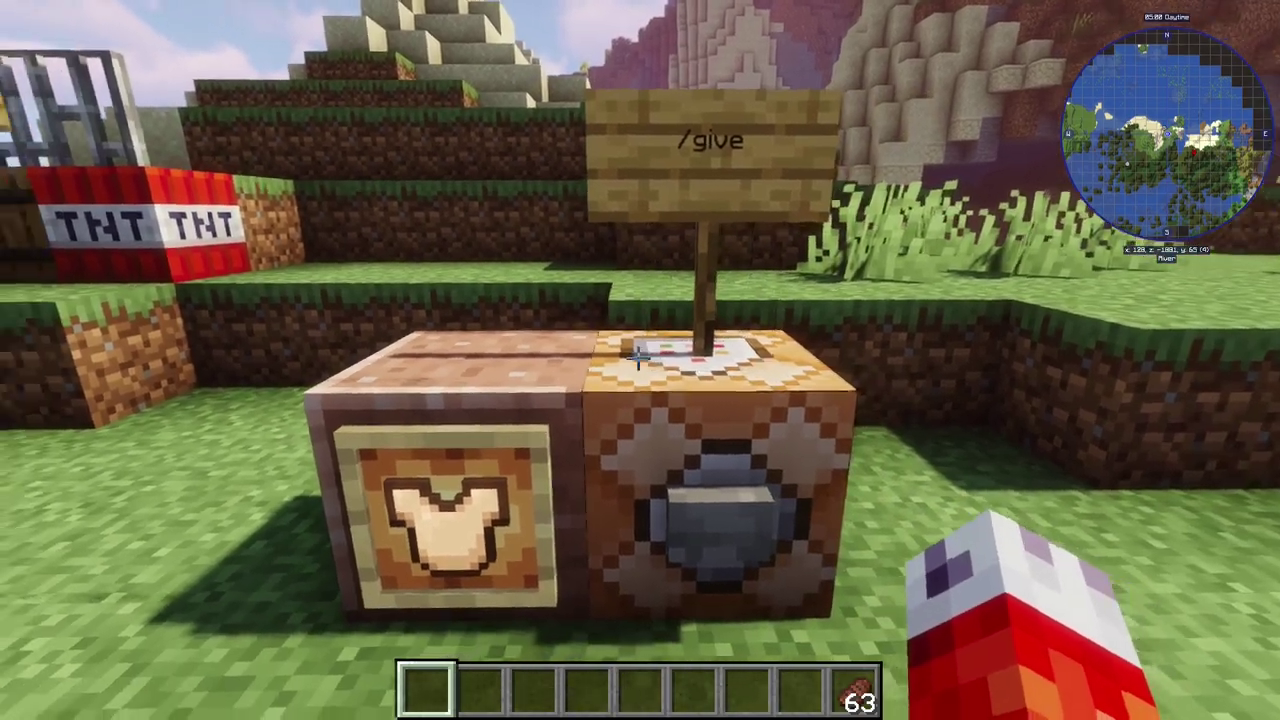
pyautogui.press('w')
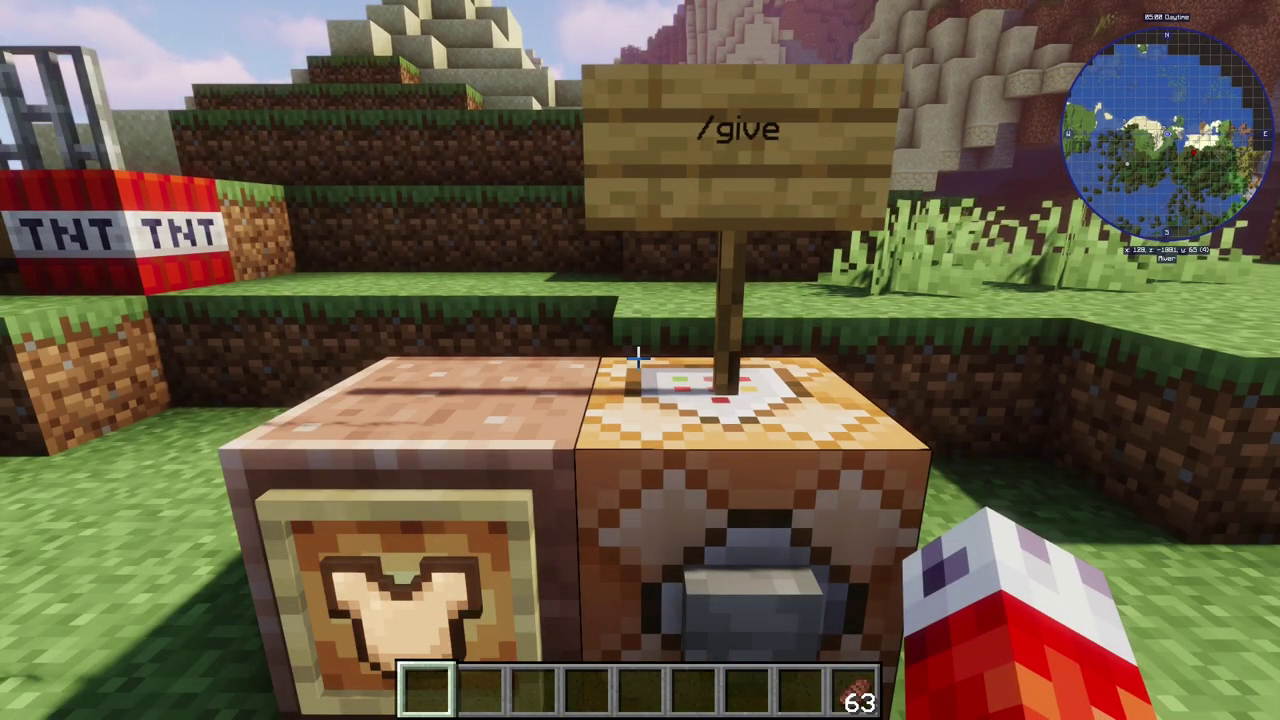
pyautogui.press('s')
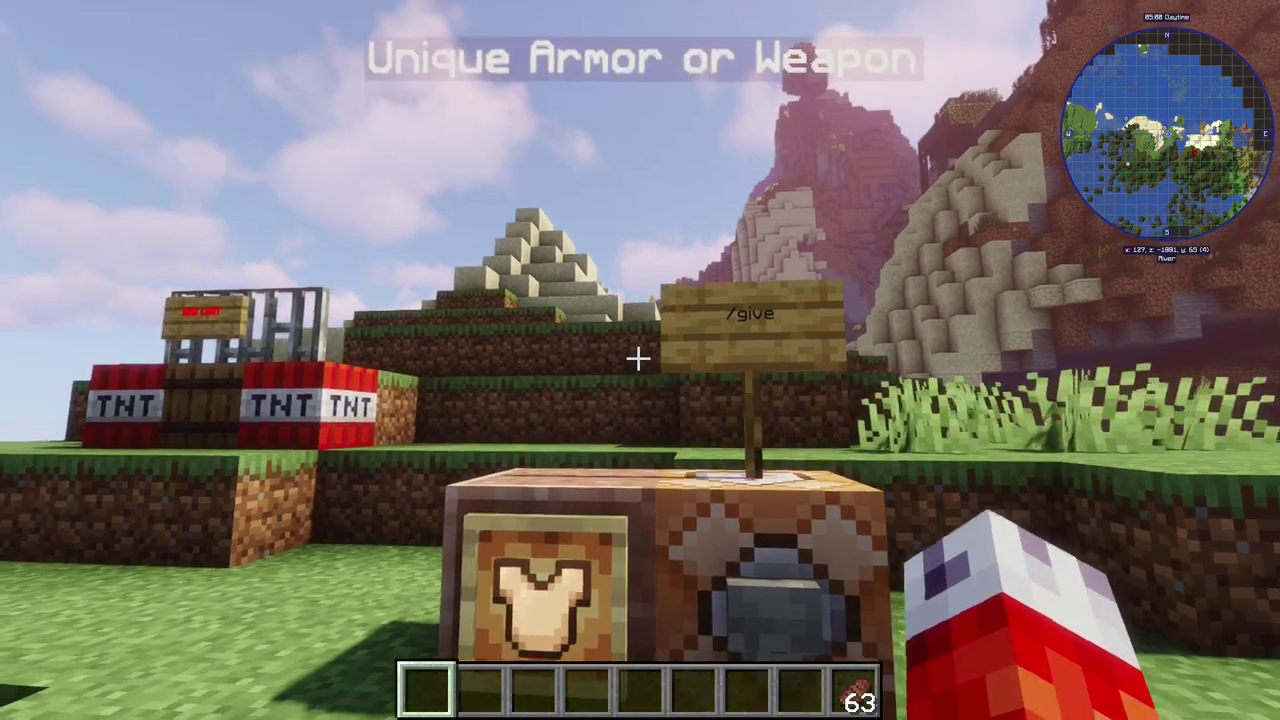
pyautogui.press('s')
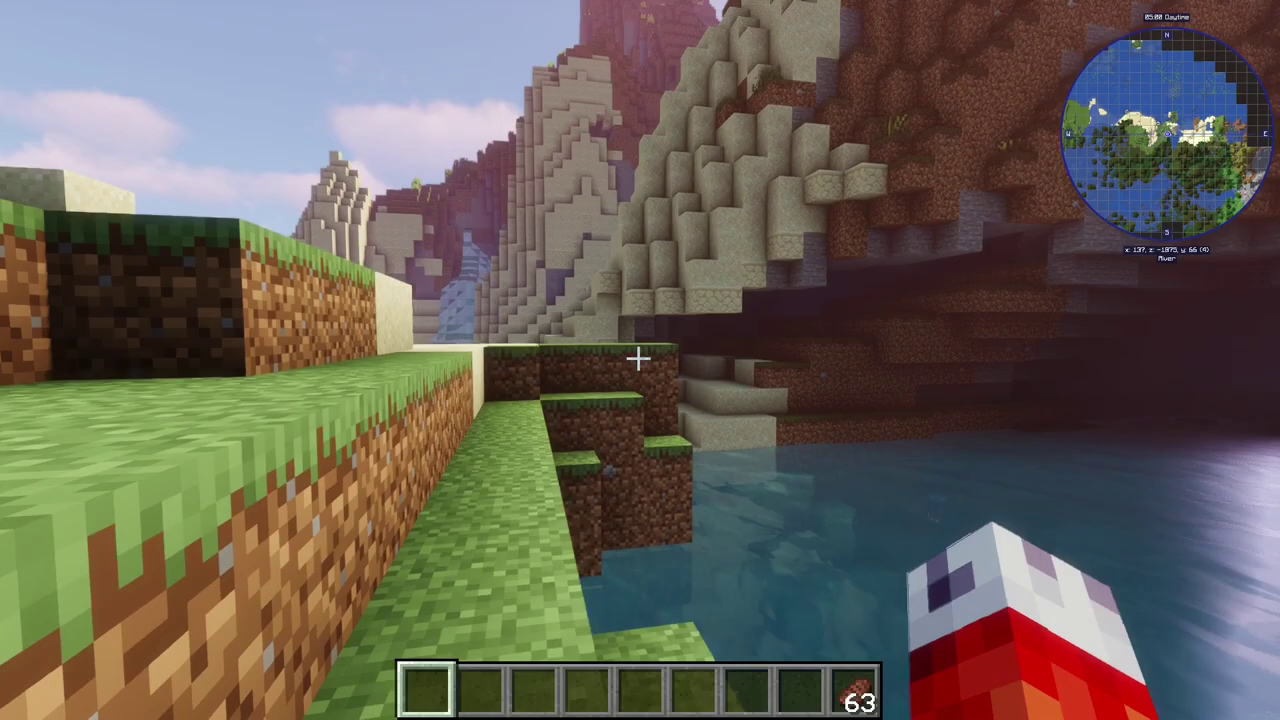
pyautogui.press('w')
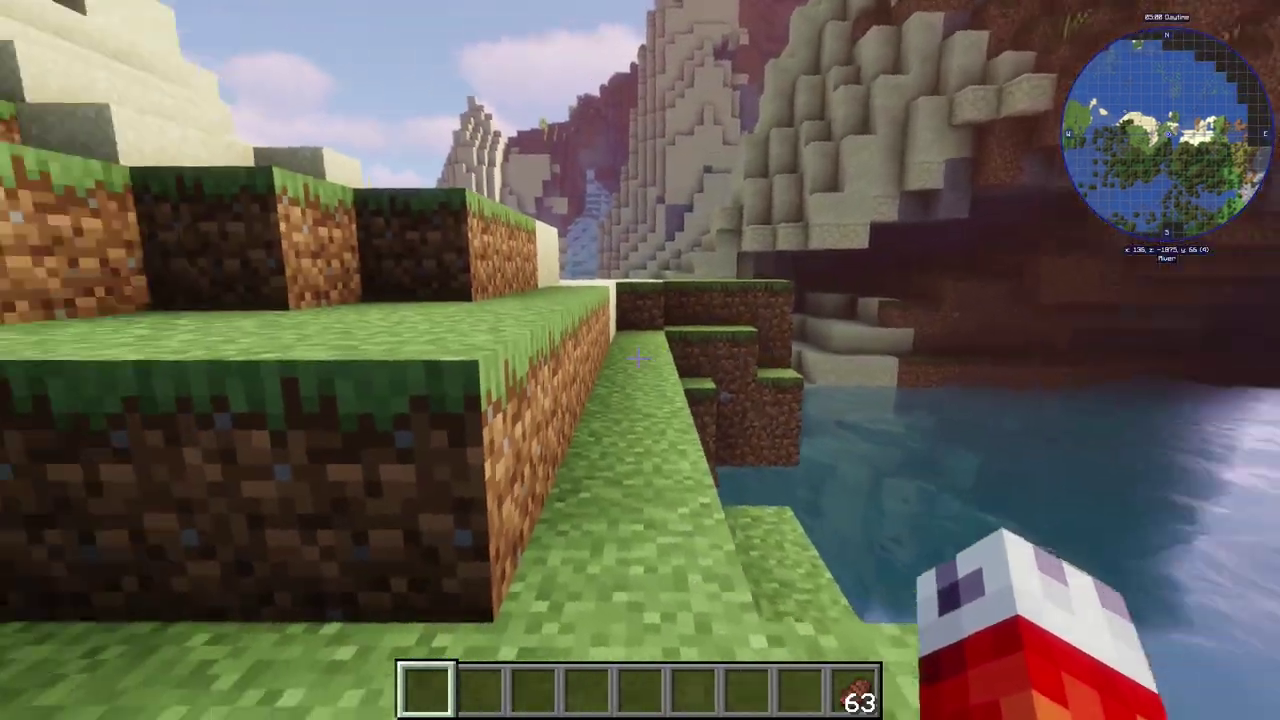
pyautogui.press('w')
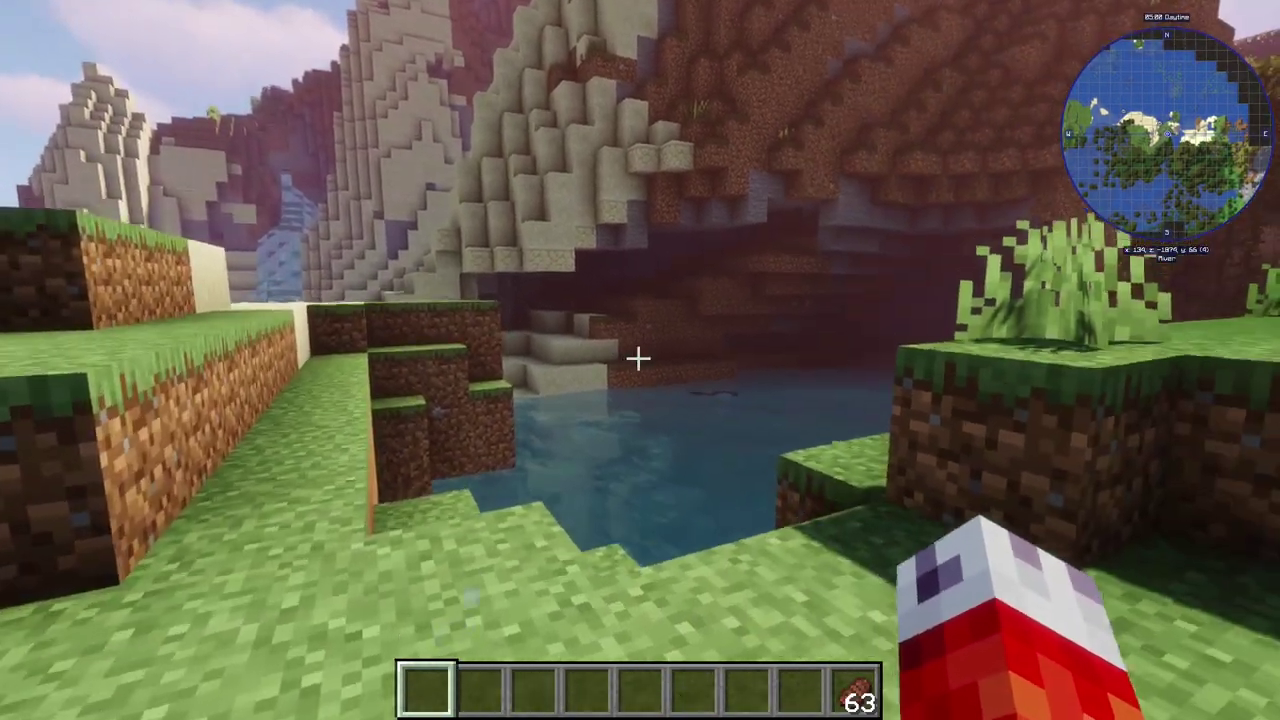
pyautogui.press('w')
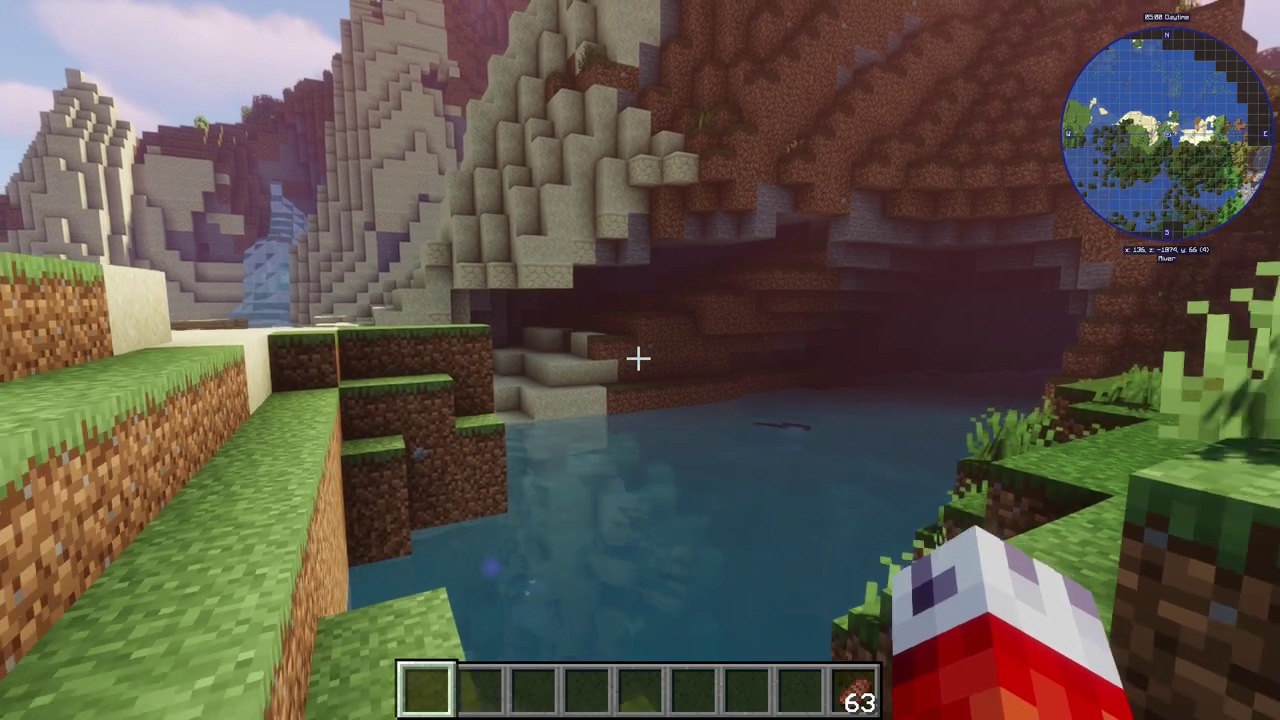
pyautogui.press('w')
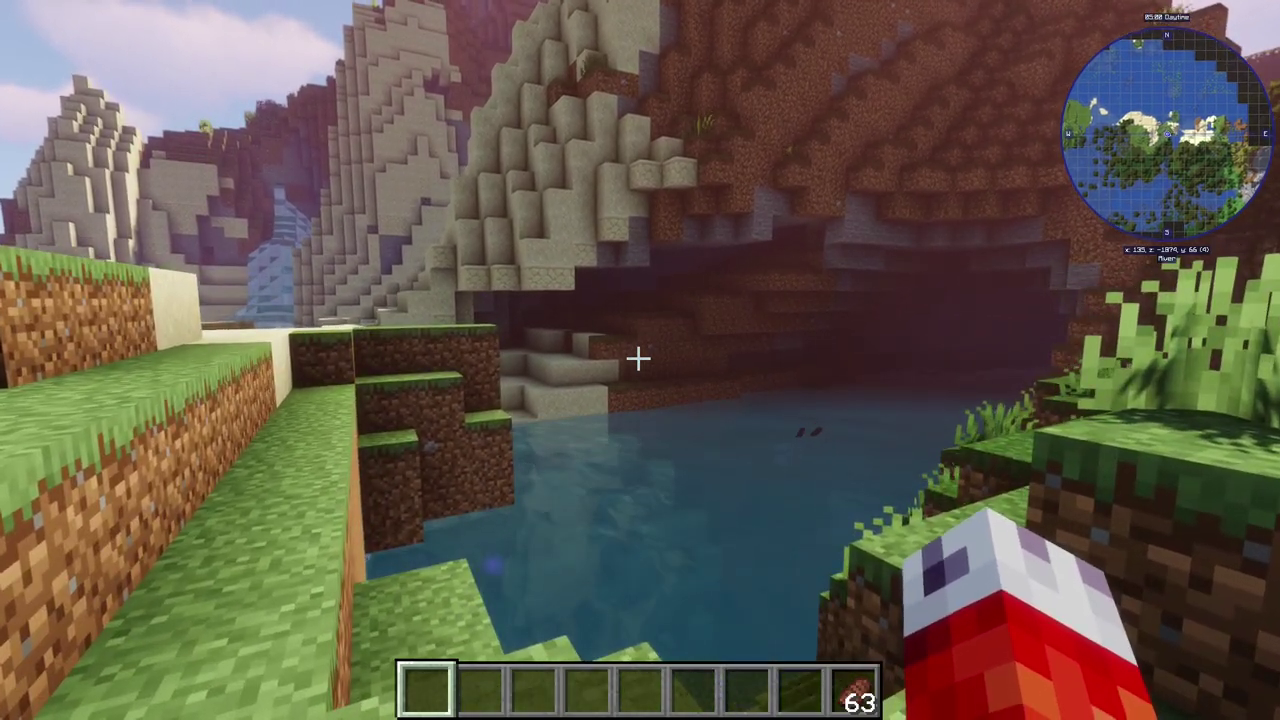
pyautogui.press('s')
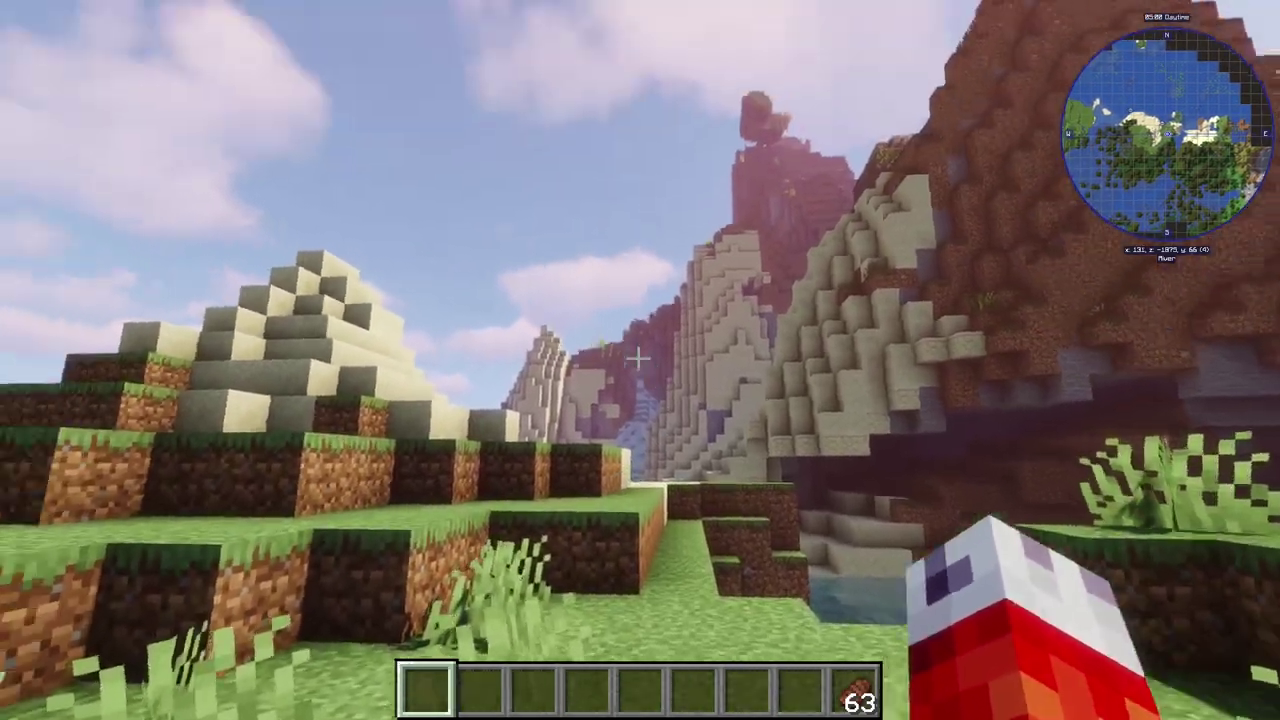
pyautogui.press('e')
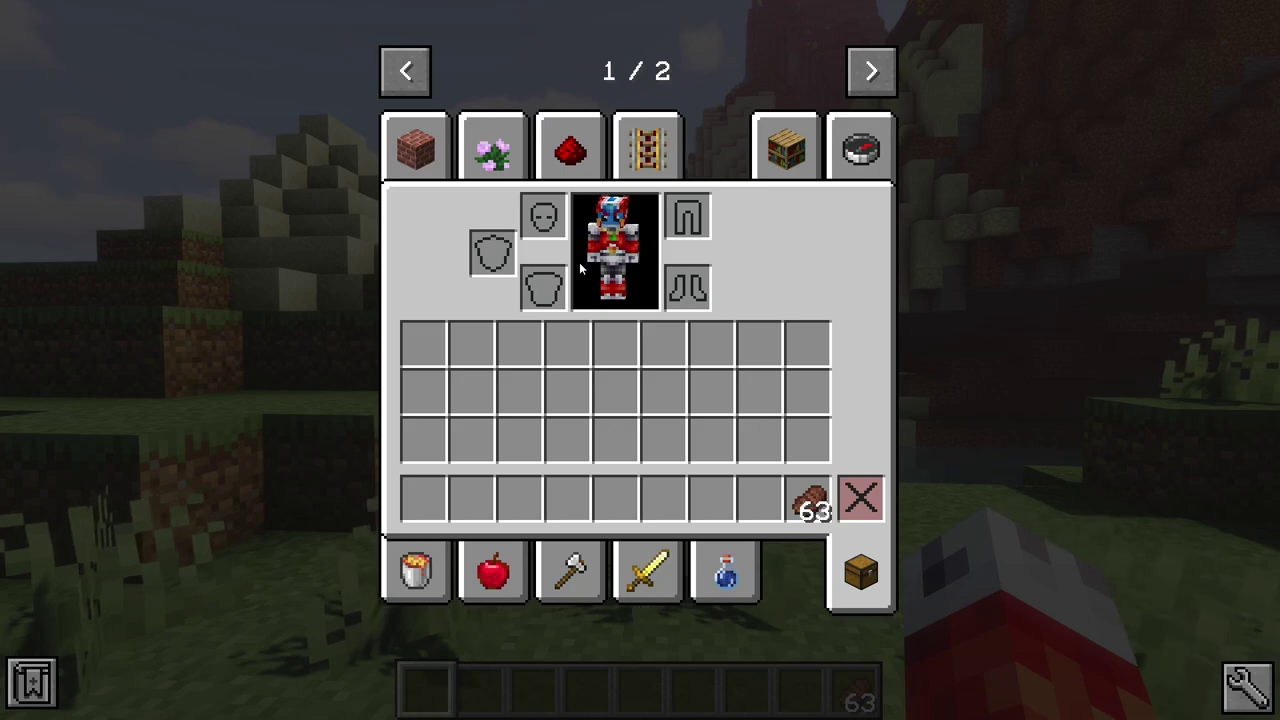
pyautogui.press('e')
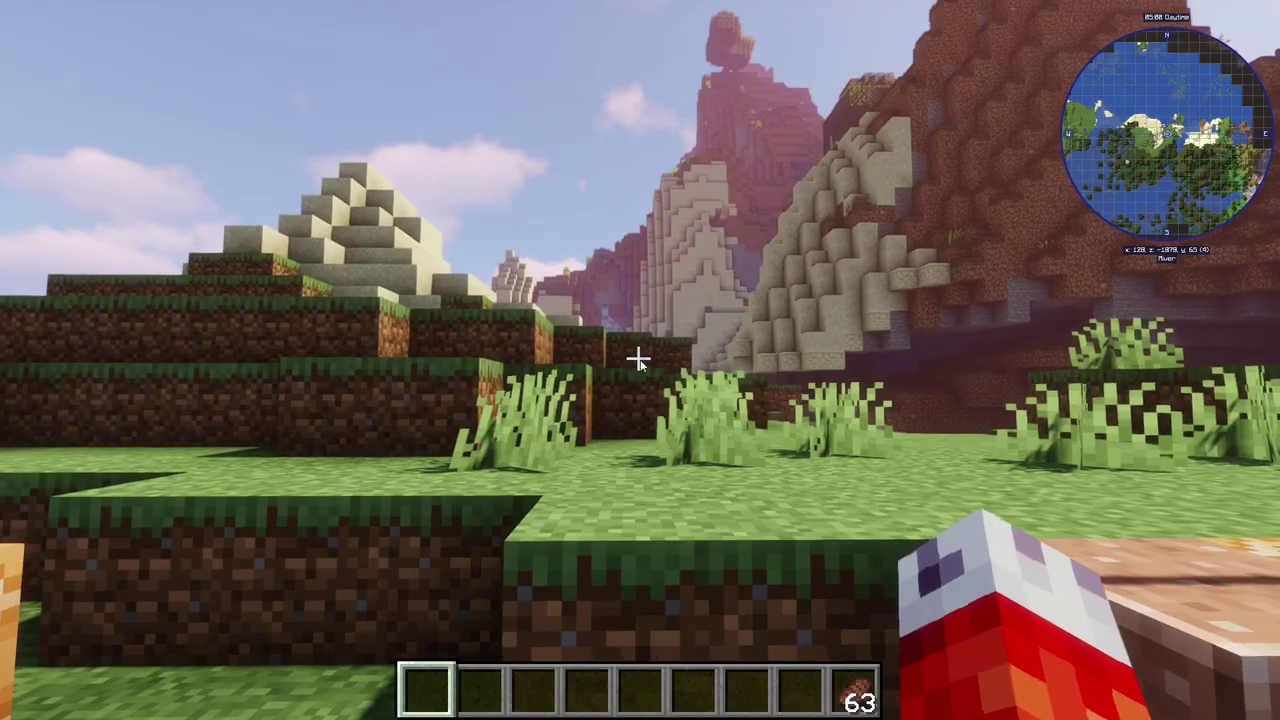
pyautogui.press('e')
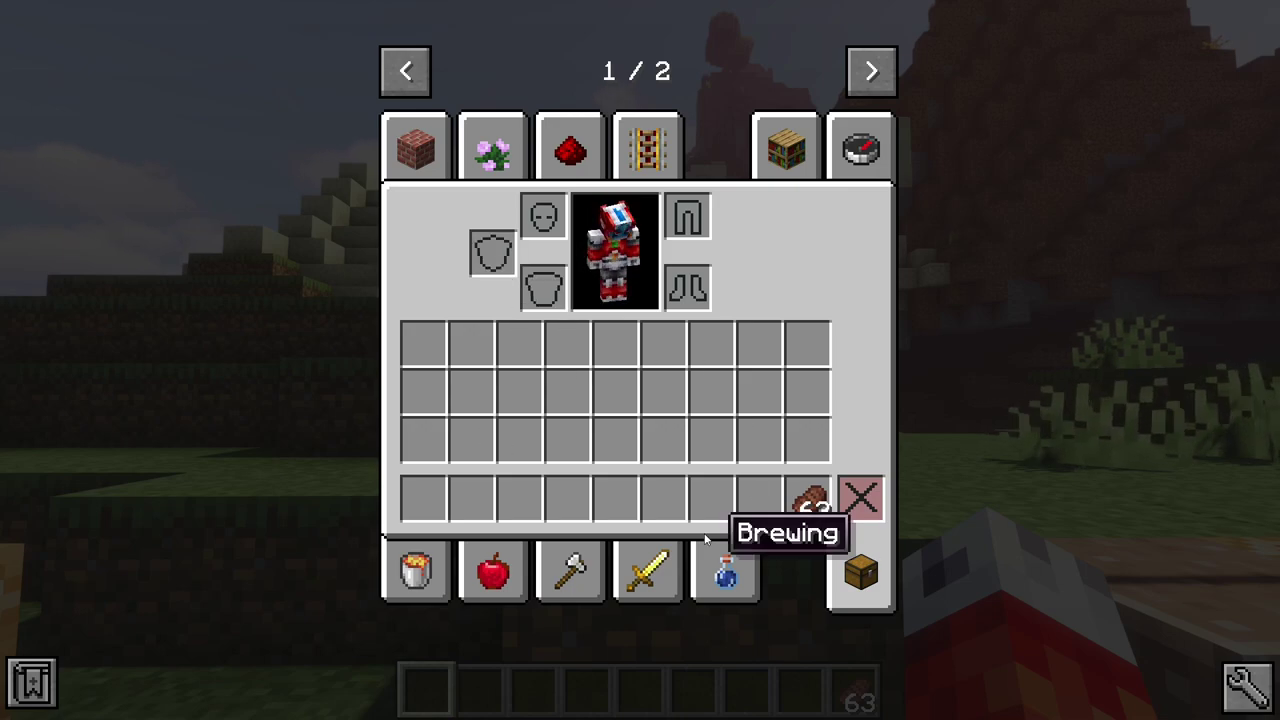
pyautogui.press('e')
# Back up to view the Unique Armor or Weapon display together with the neighbouring /give command block display.
pyautogui.press('s')
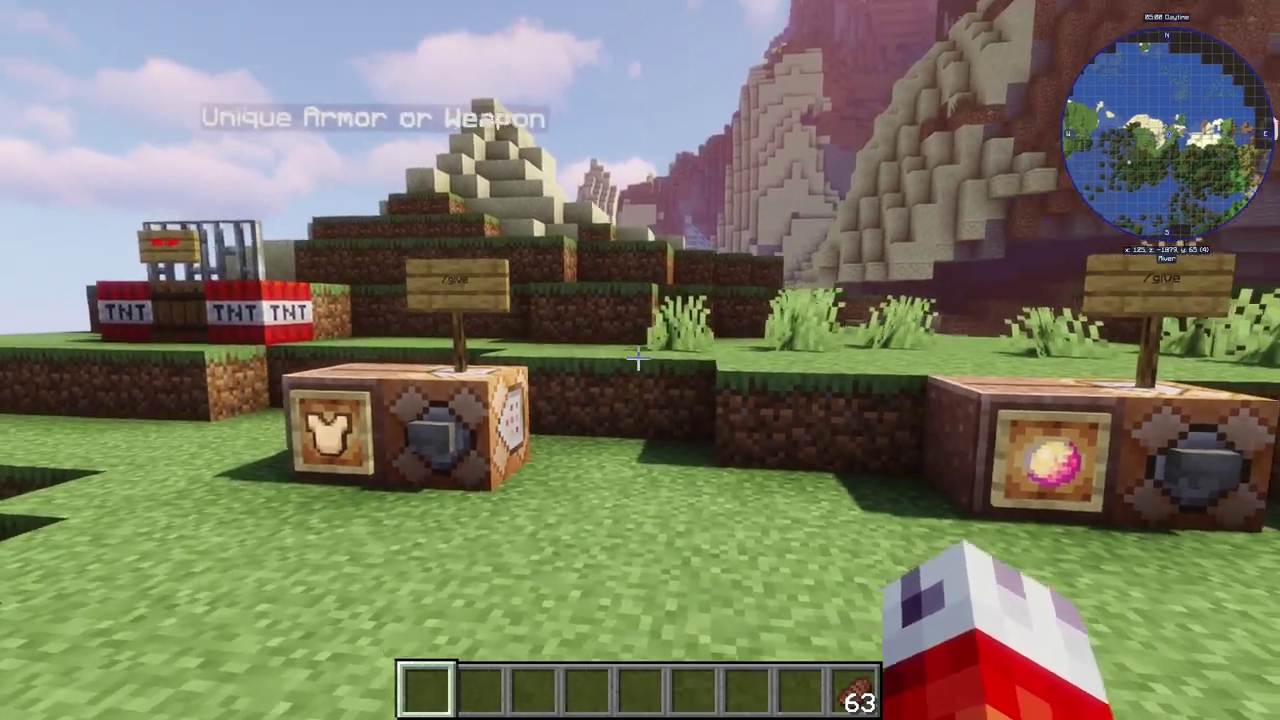
pyautogui.press('w')
pyautogui.press('space')
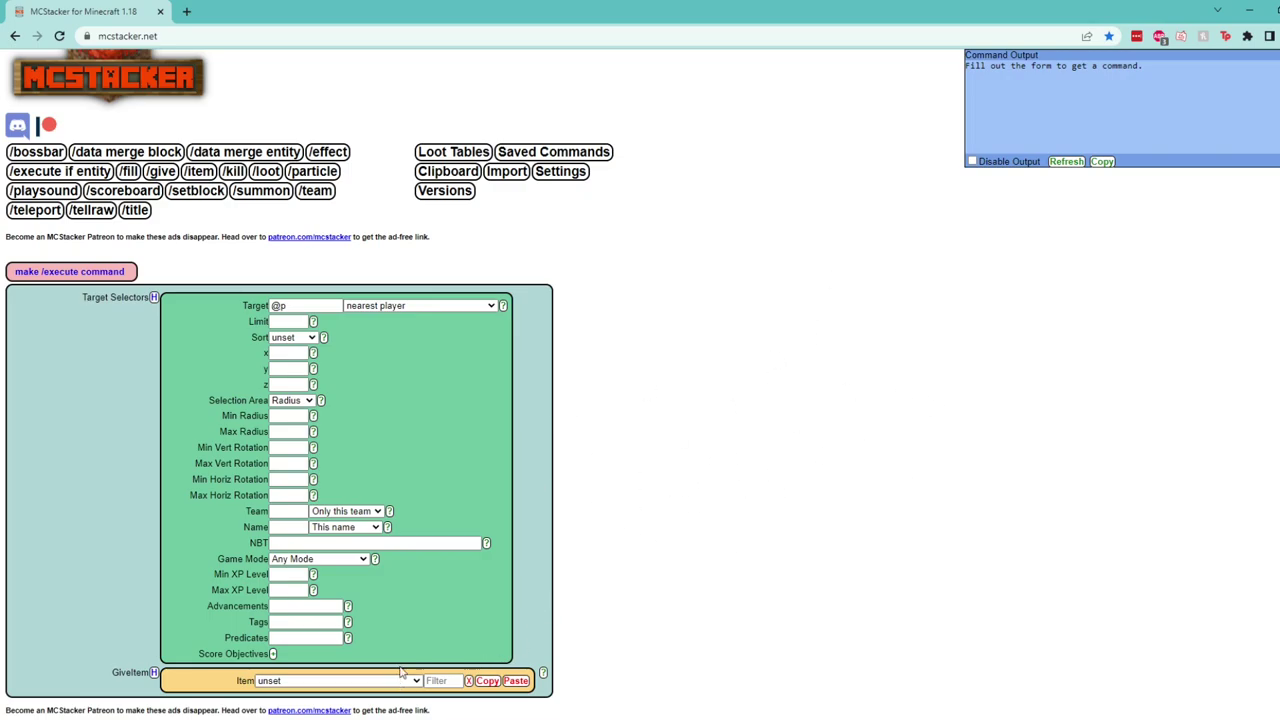
# Switch to MCStacker in the browser and set the /give command's item to Iron Chestplate.
pyautogui.press('Down')
pyautogui.press('Down')
pyautogui.press('Down')
pyautogui.press('Return')
pyautogui.scroll(-2, 720, 510)
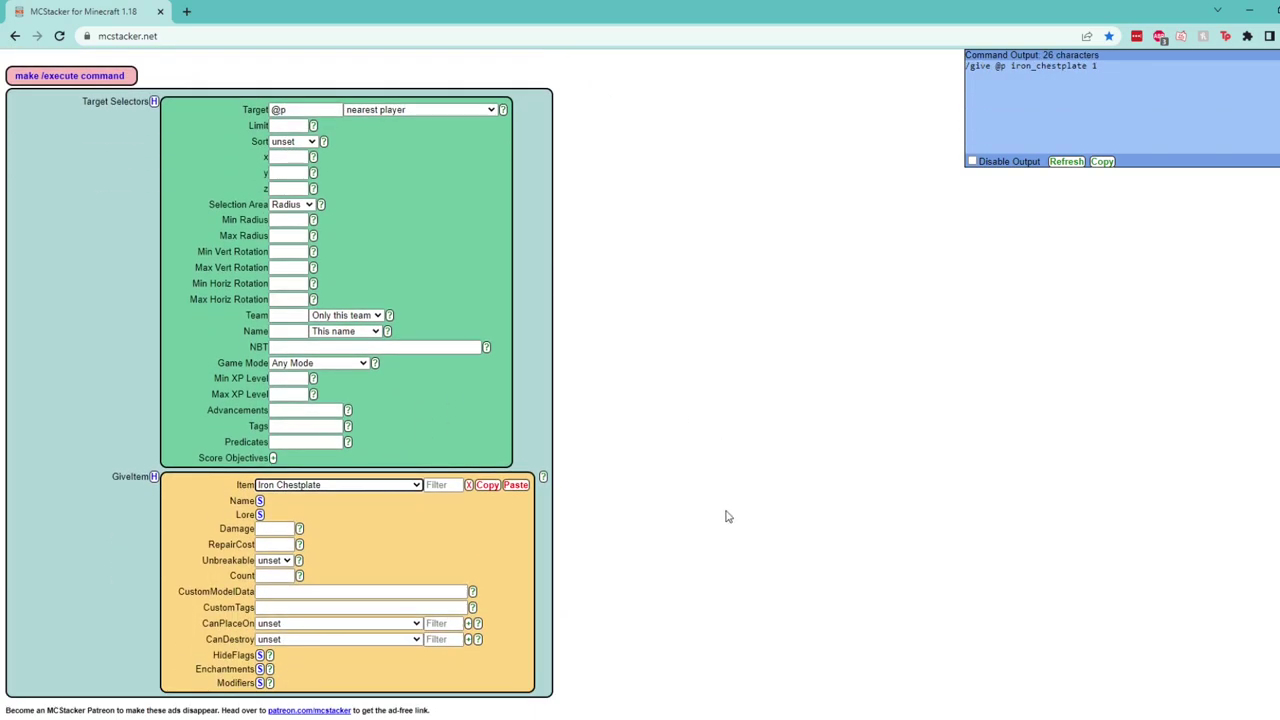
# Give the iron chestplate the custom name "Heavy Plate" using a text component.
pyautogui.click(260, 501)
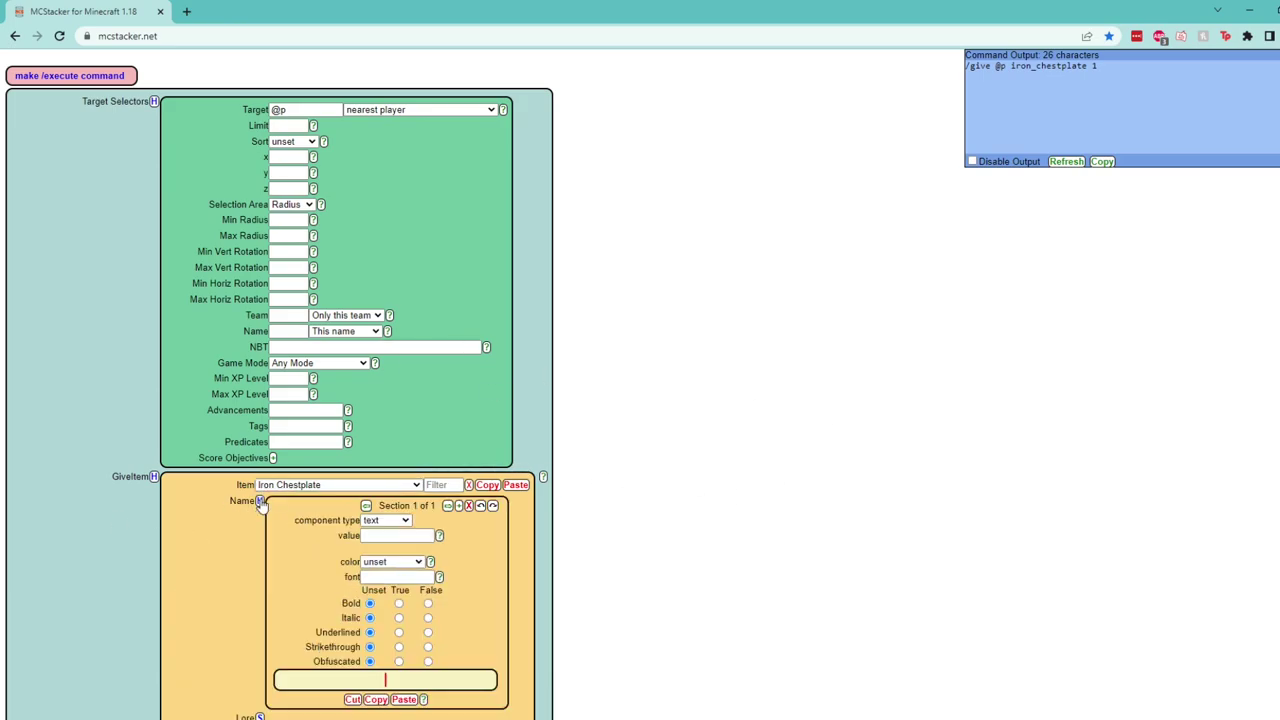
pyautogui.scroll(-2, 626, 503)
pyautogui.click(383, 334)
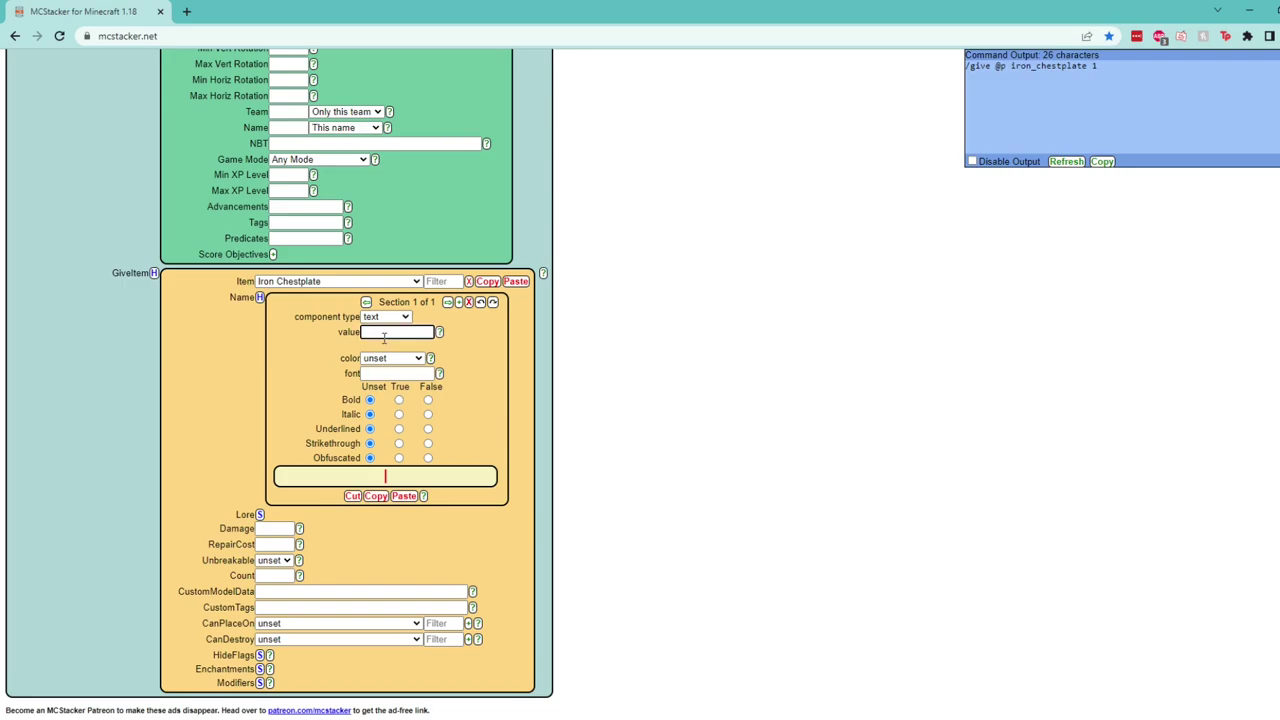
pyautogui.write('Heavy Plate')
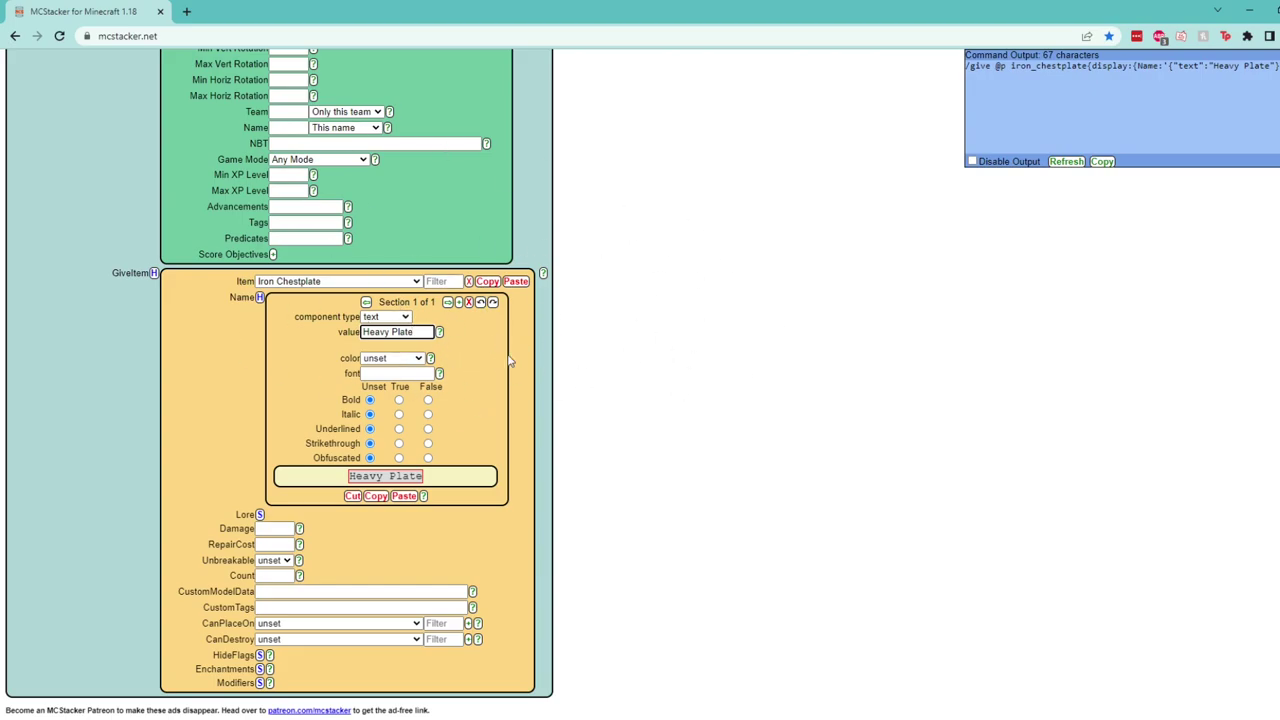
# Set the color of the Heavy Plate name to green, look at the lore options, and collapse both sections.
pyautogui.click(422, 366)
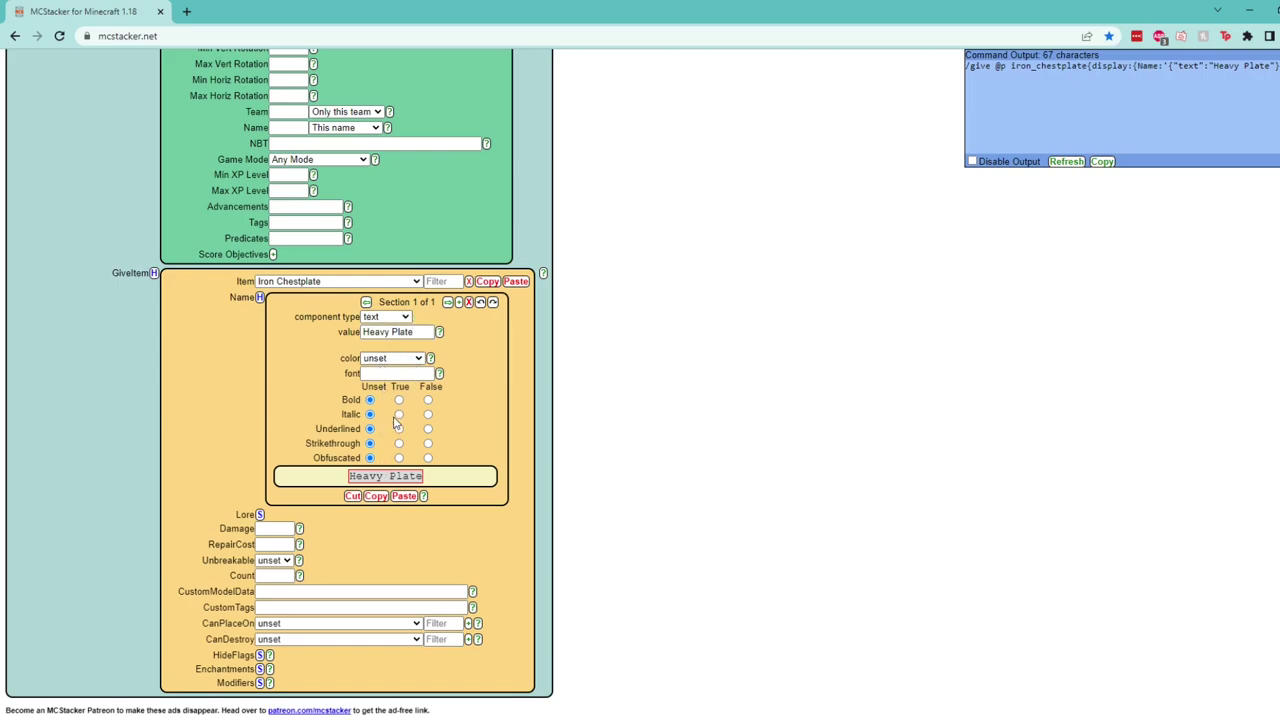
pyautogui.click(393, 533)
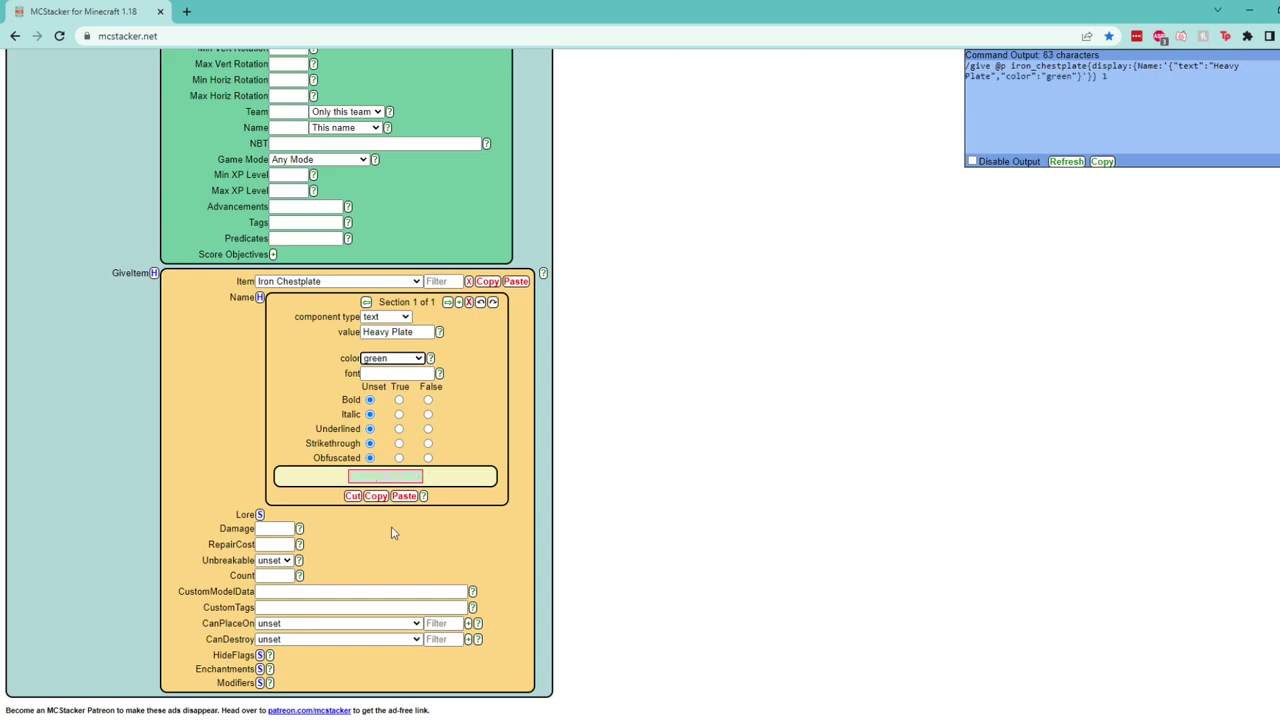
pyautogui.click(561, 383)
pyautogui.click(259, 515)
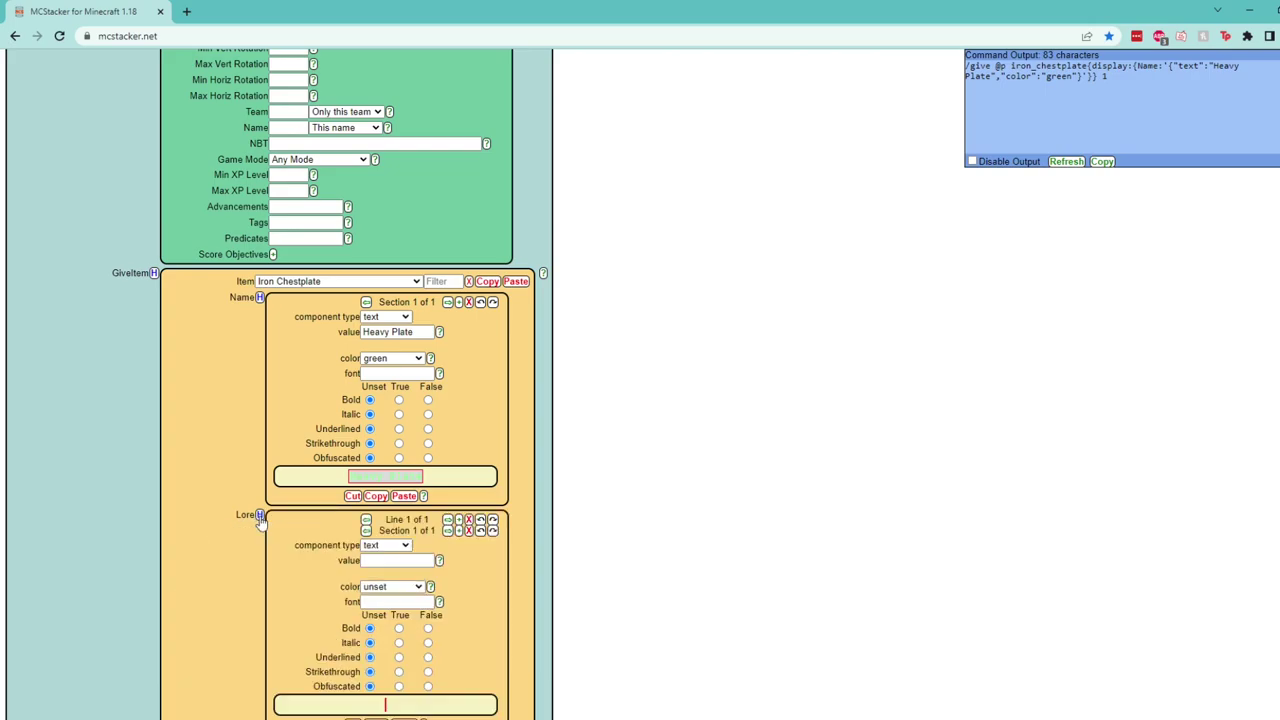
pyautogui.click(259, 515)
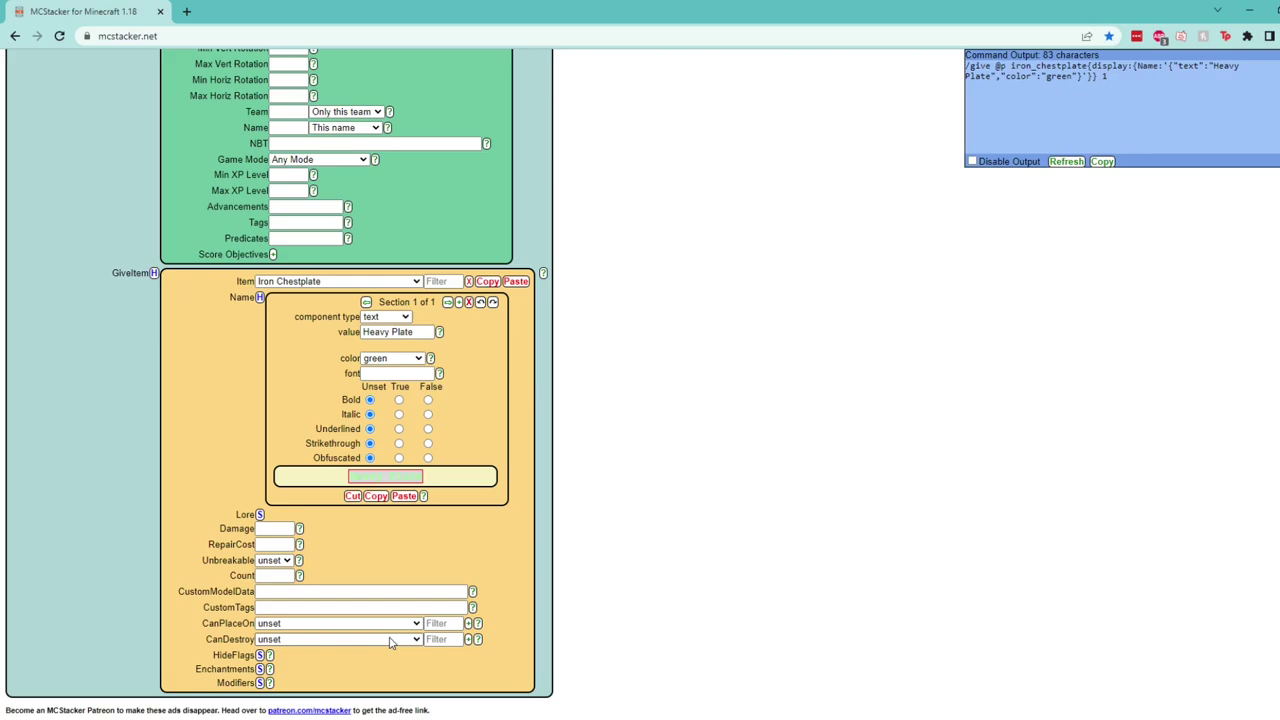
pyautogui.click(260, 298)
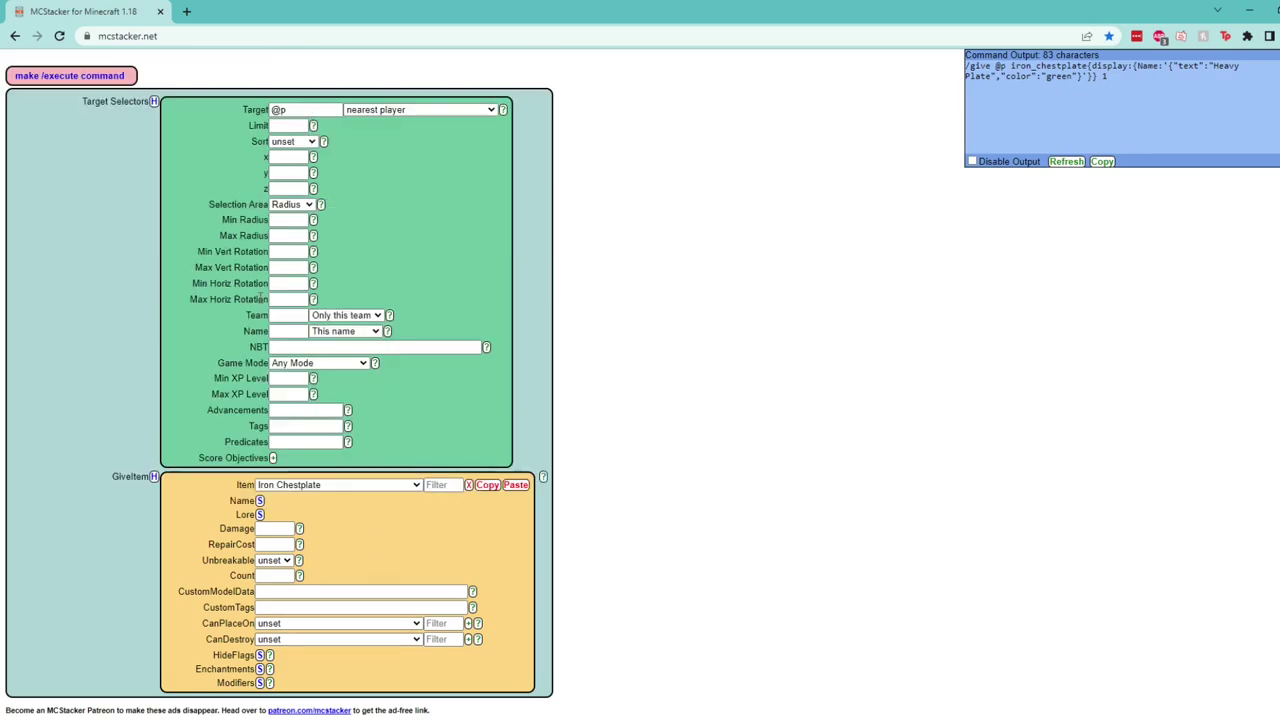
# Add the Protection, Fire Protection, Blast Protection and Unbreaking enchantments at level 1 to the chestplate.
pyautogui.click(259, 668)
pyautogui.scroll(-1, 583, 497)
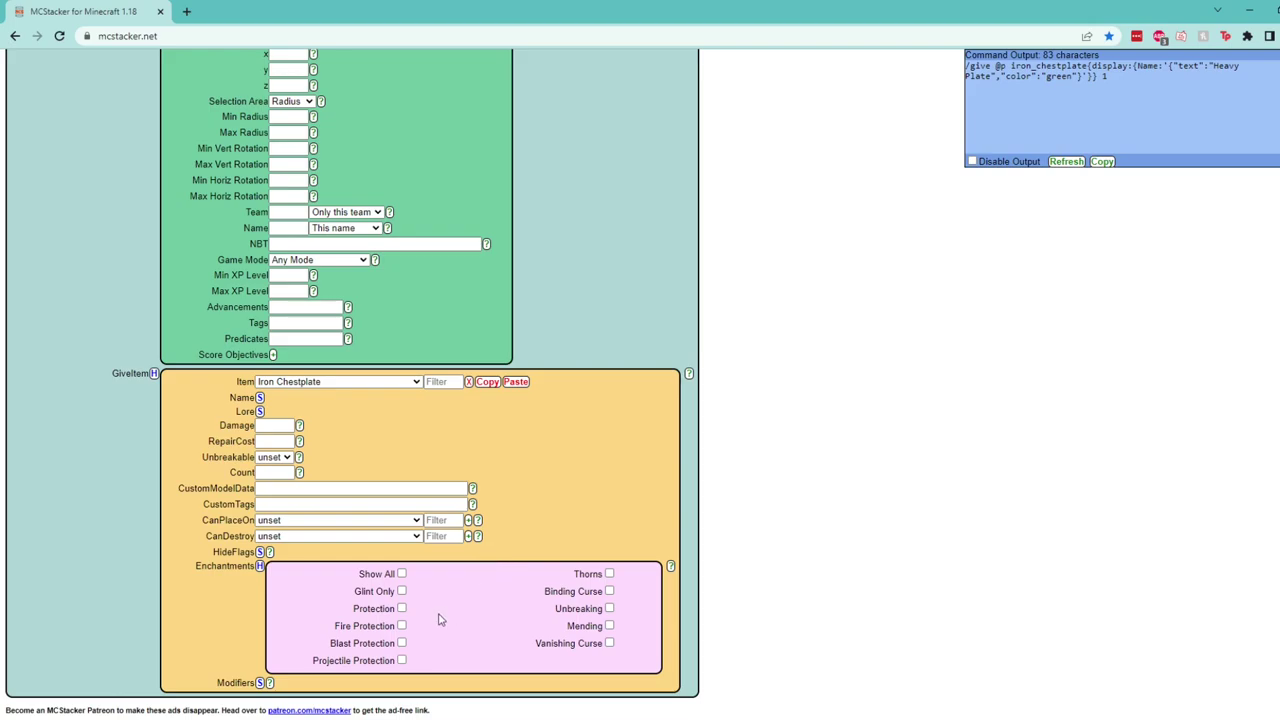
pyautogui.click(401, 609)
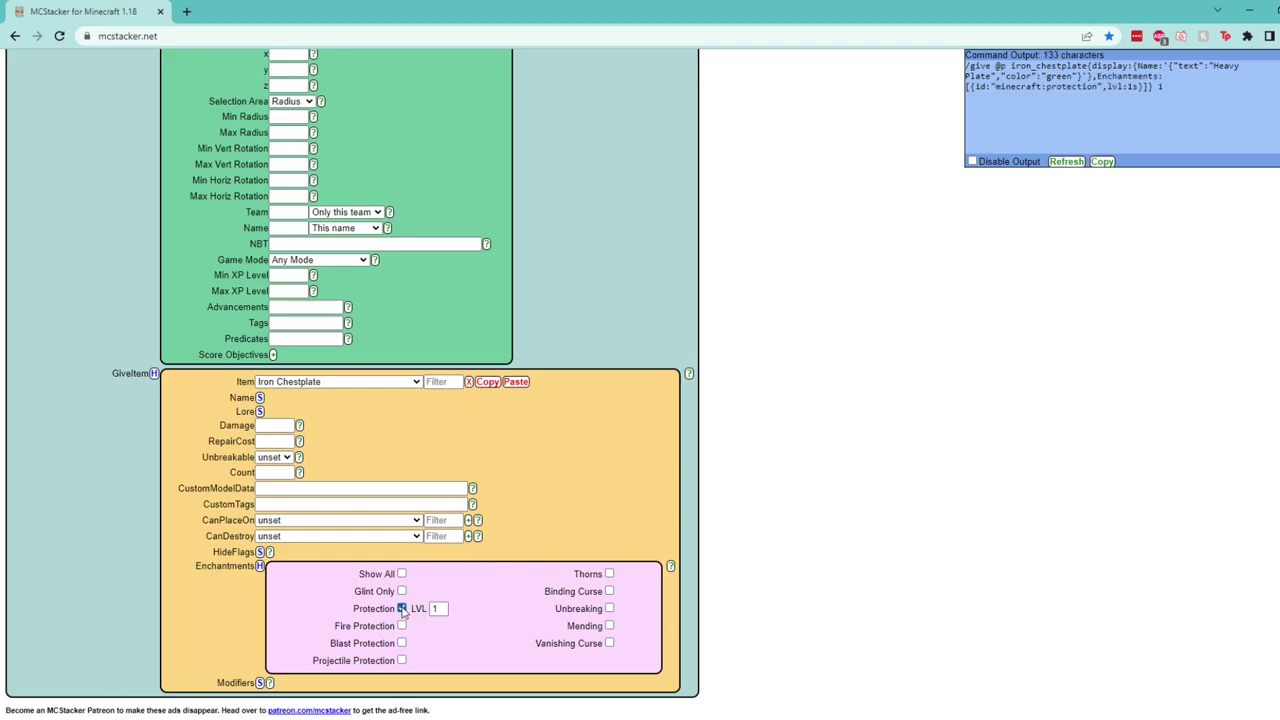
pyautogui.click(401, 626)
pyautogui.click(401, 643)
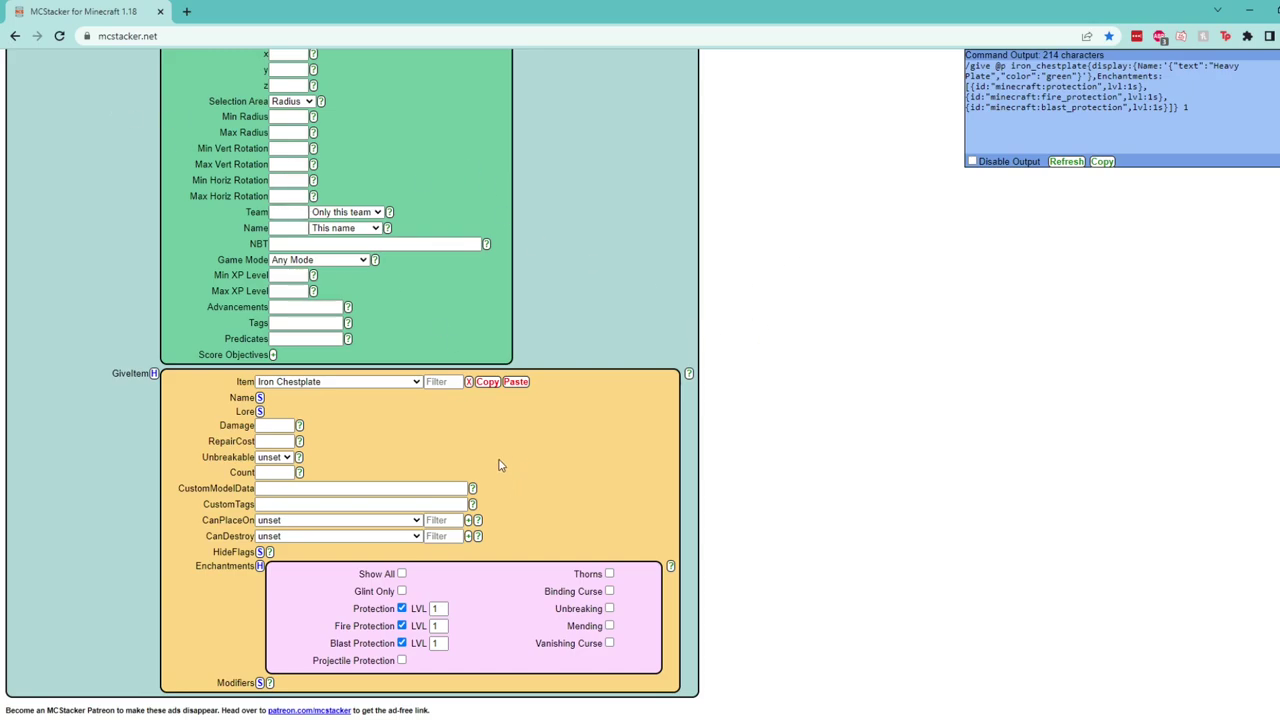
pyautogui.click(609, 609)
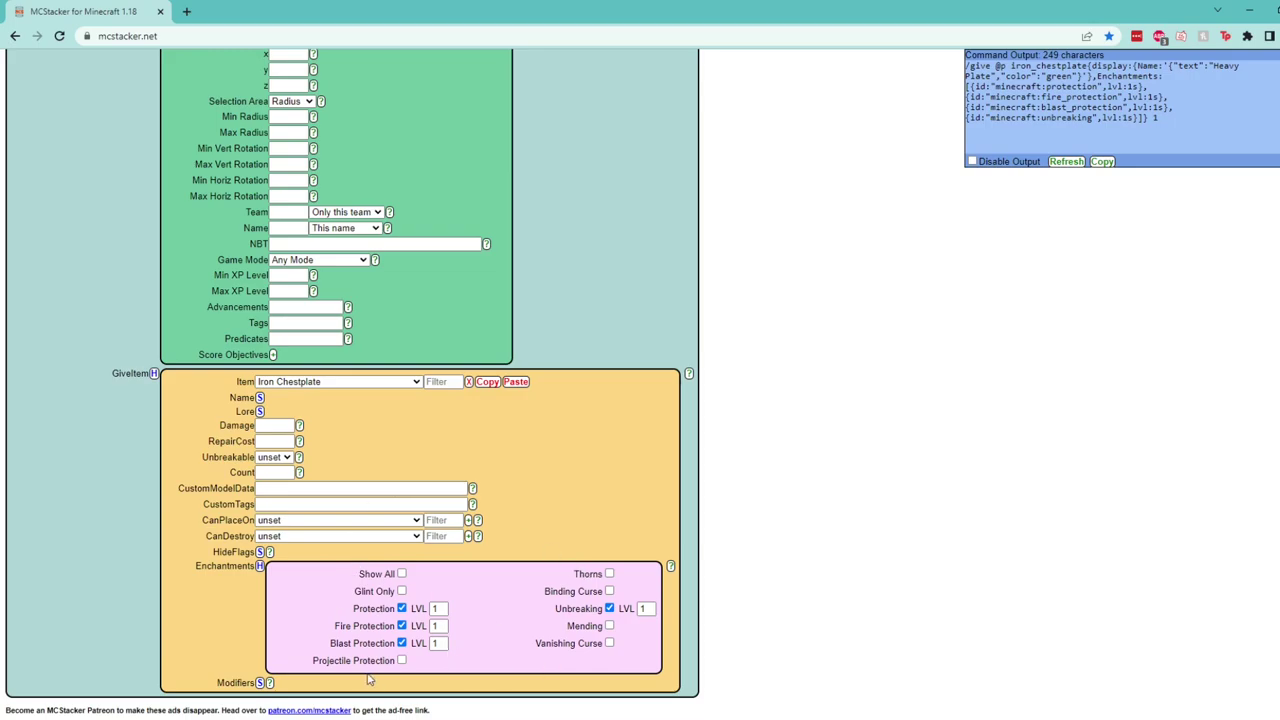
pyautogui.click(259, 566)
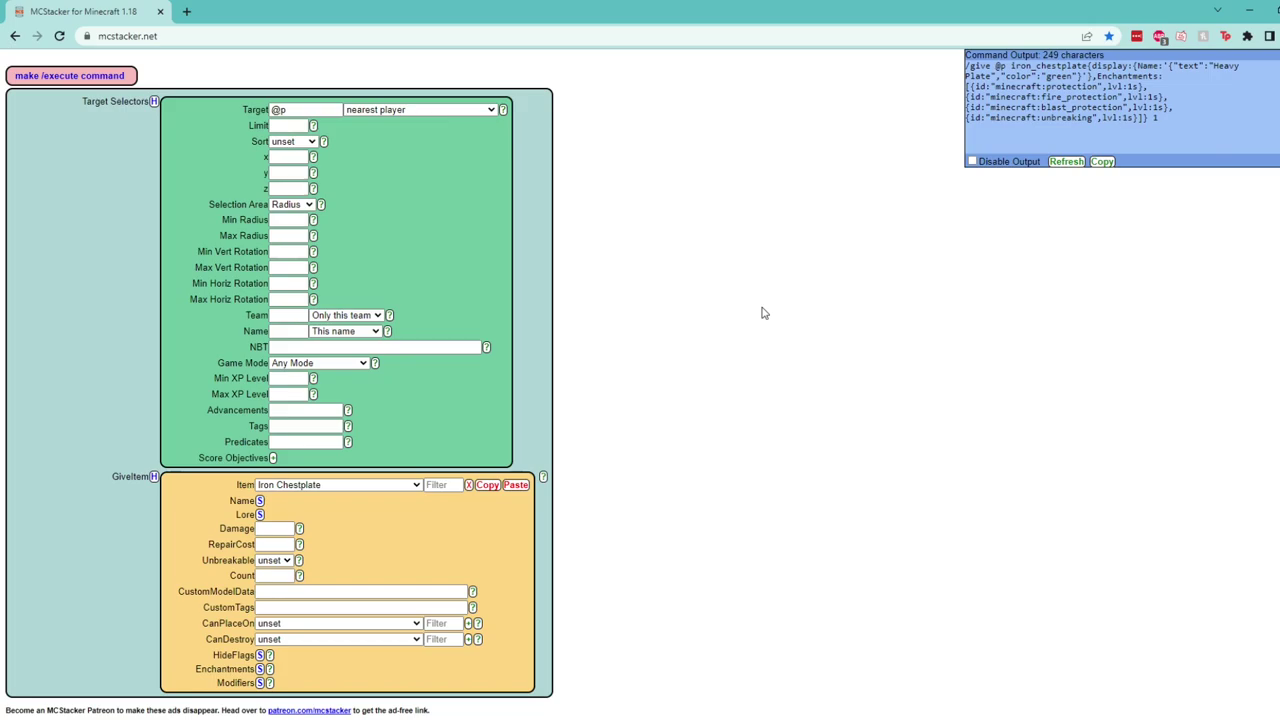
# Add an attribute modifier to the chestplate and set its attribute to movement_speed.
pyautogui.click(259, 683)
pyautogui.scroll(-1, 610, 550)
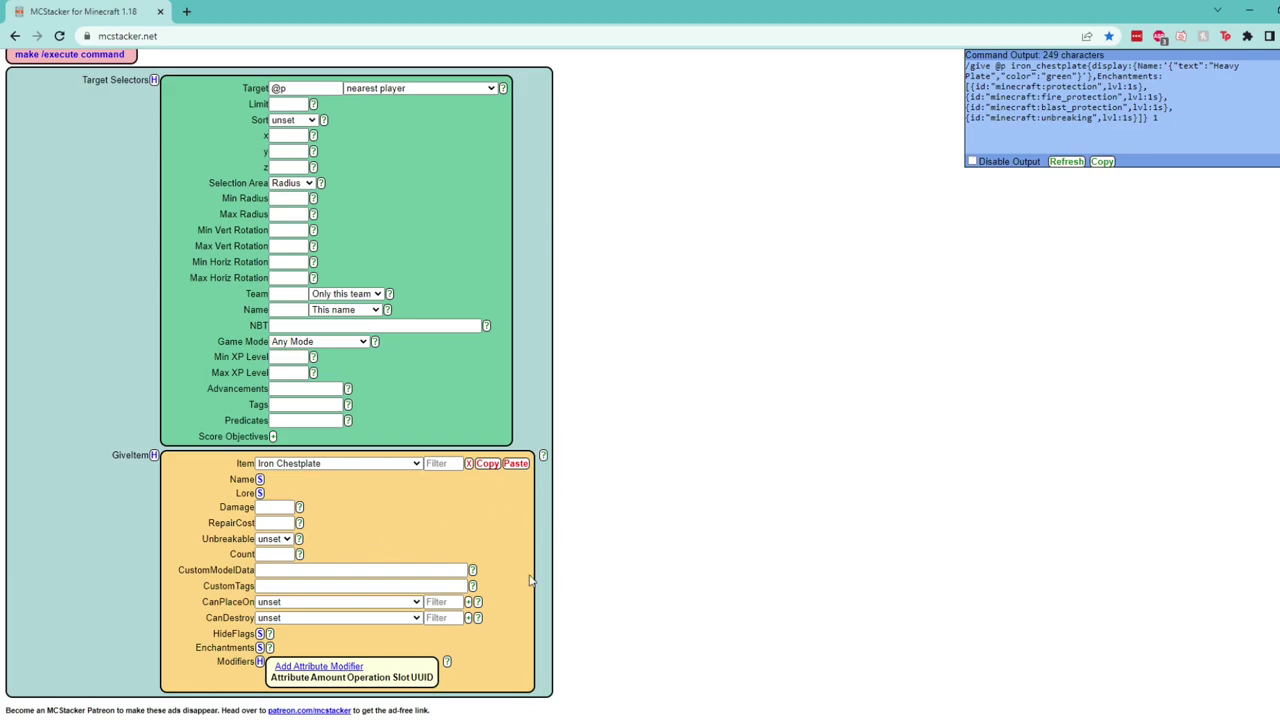
pyautogui.click(300, 666)
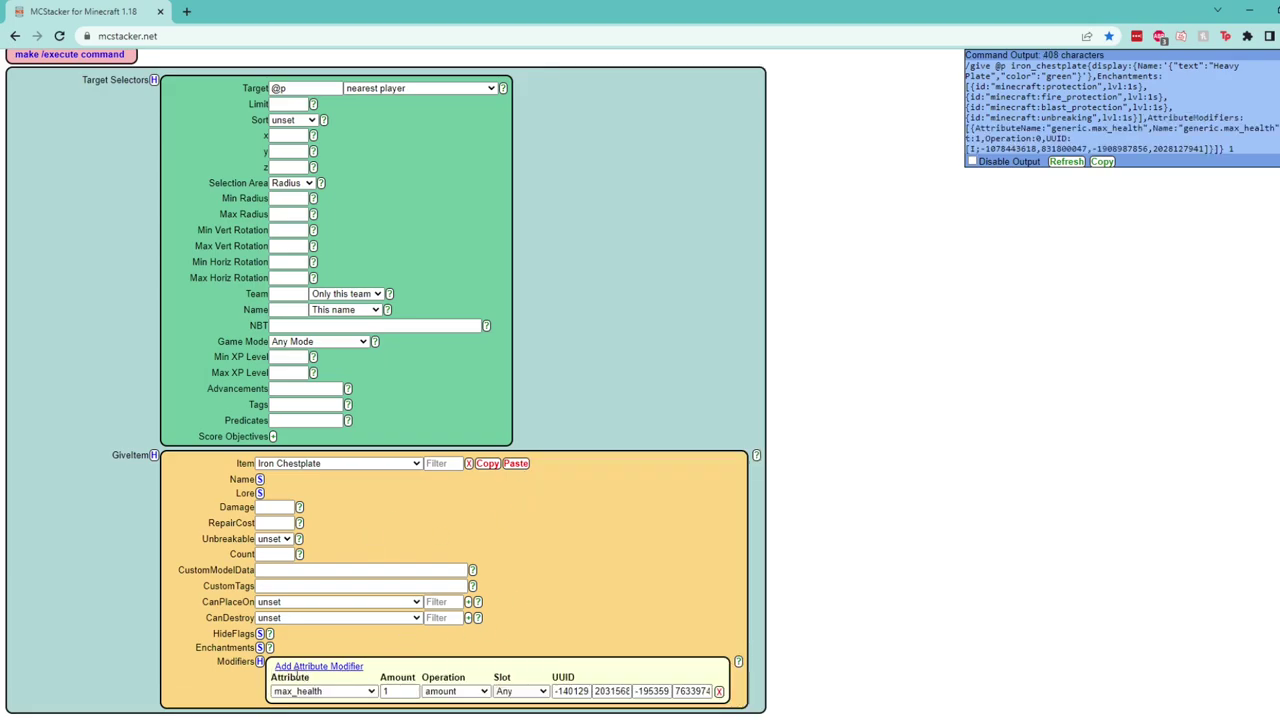
pyautogui.scroll(-1, 615, 587)
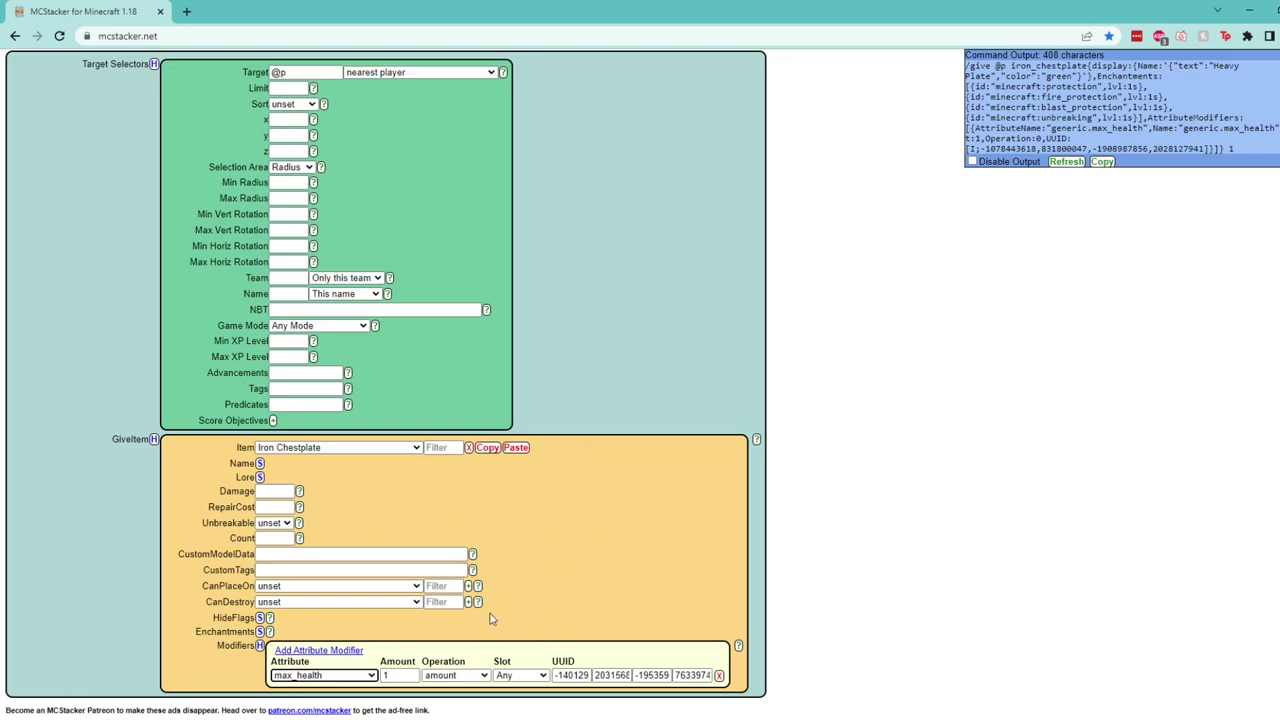
pyautogui.click(371, 677)
pyautogui.click(352, 614)
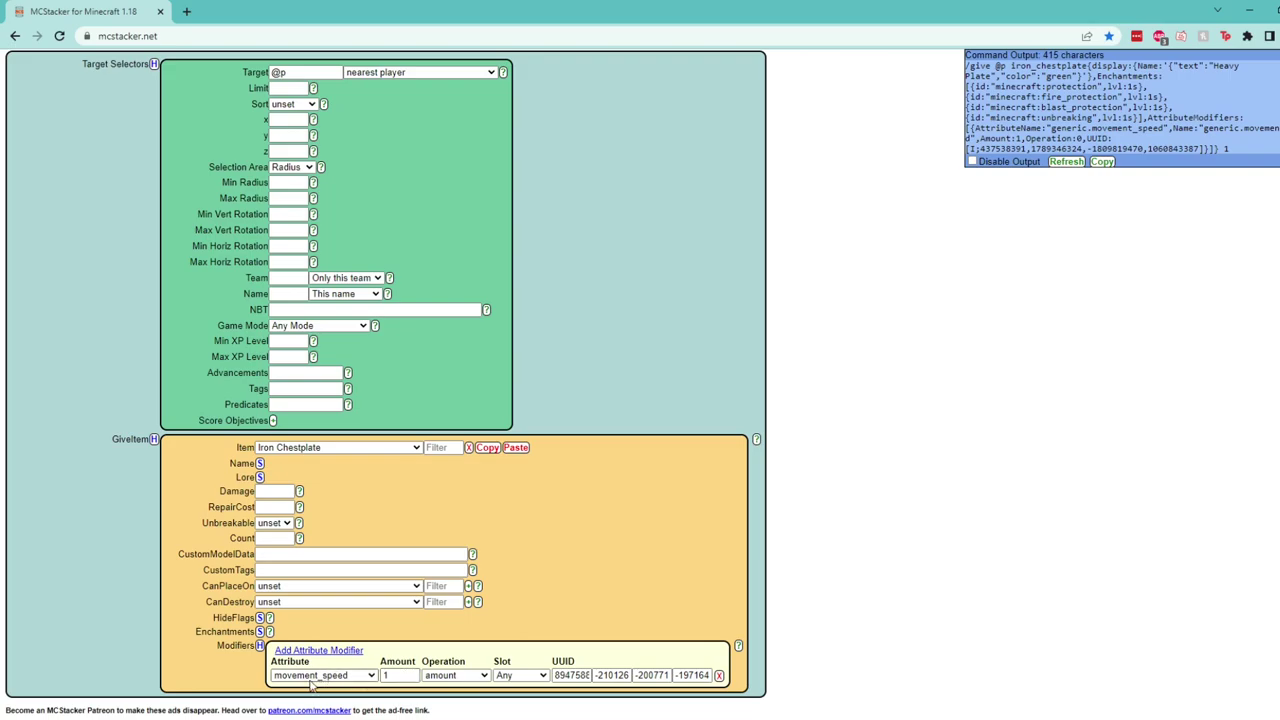
# Set the movement_speed modifier's operation to percentage and its slot to chest.
pyautogui.click(454, 703)
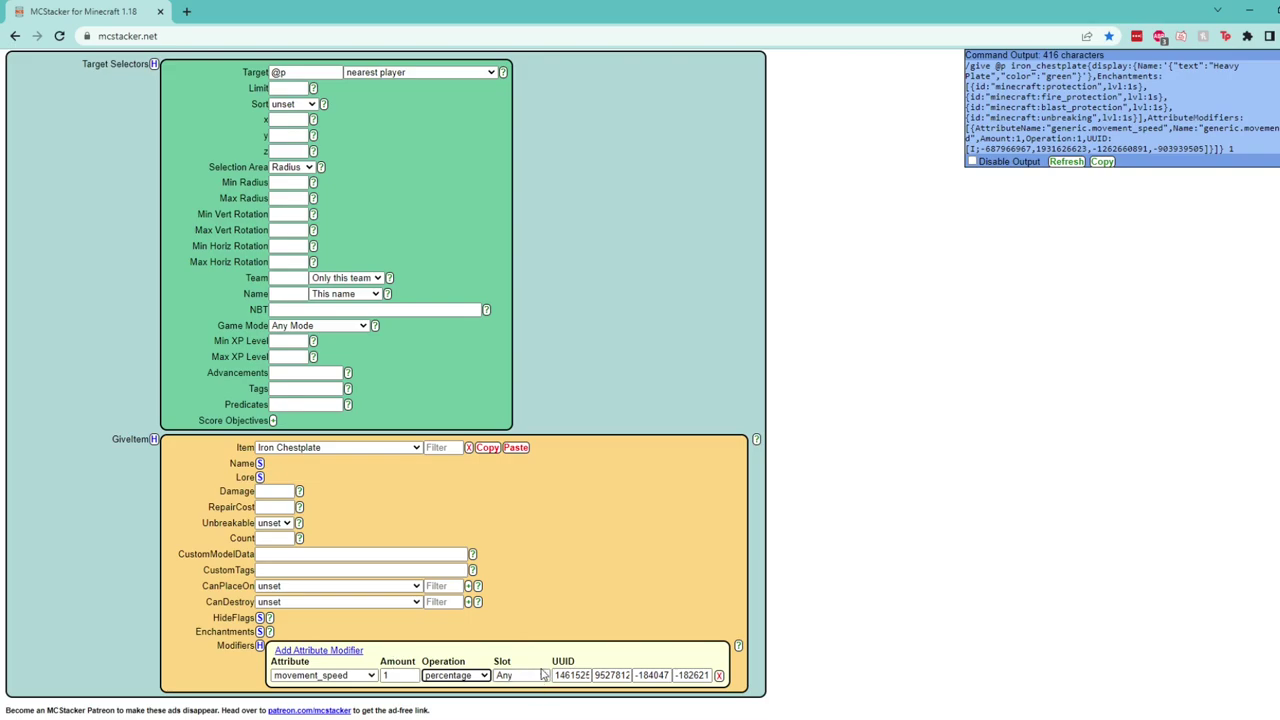
pyautogui.click(522, 678)
pyautogui.click(507, 683)
pyautogui.click(519, 673)
pyautogui.click(521, 657)
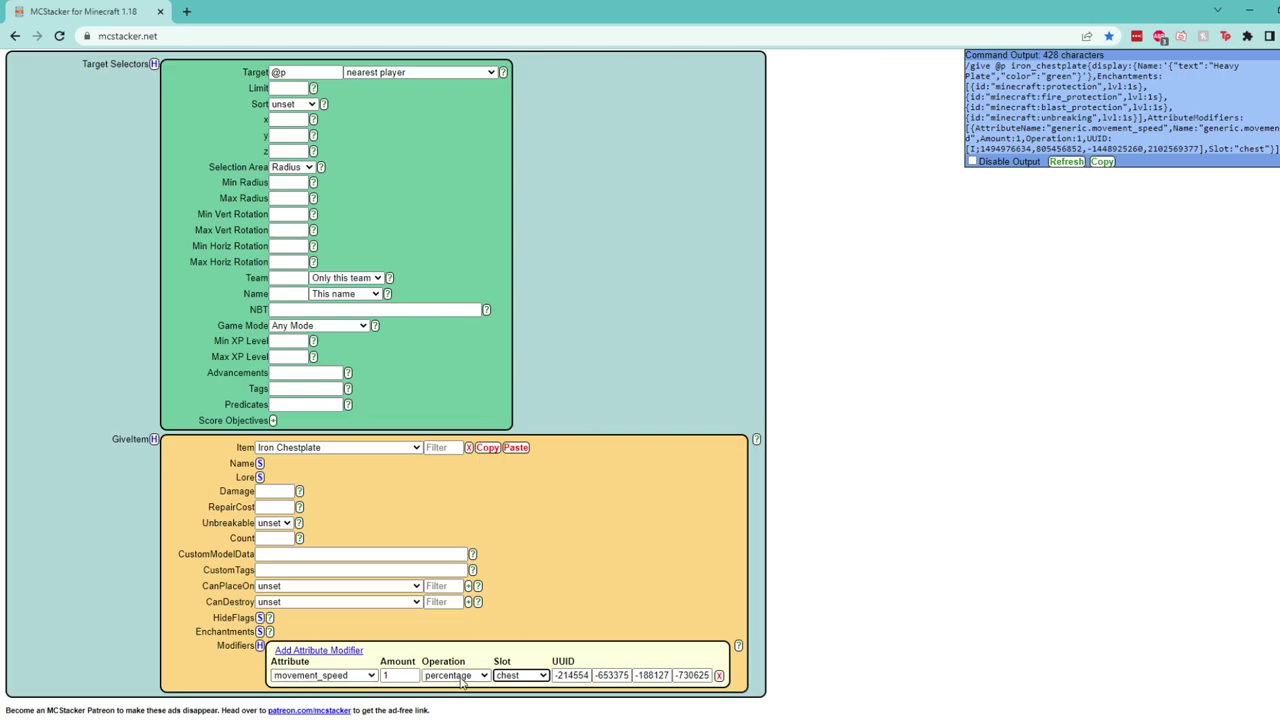
# Set the movement_speed modifier's amount to -0.2.
pyautogui.doubleClick(386, 676)
pyautogui.write('-0.2')
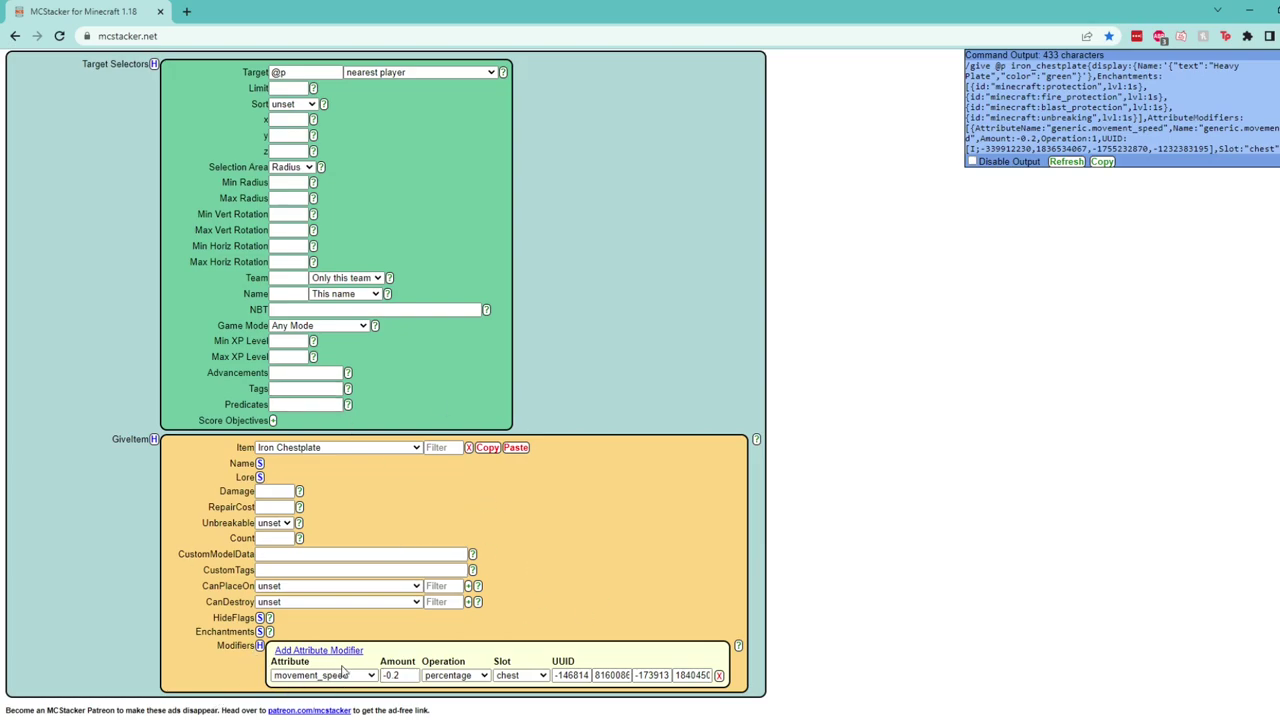
# Switch the movement_speed modifier's operation to amount and return it to percentage.
pyautogui.click(450, 676)
pyautogui.click(447, 690)
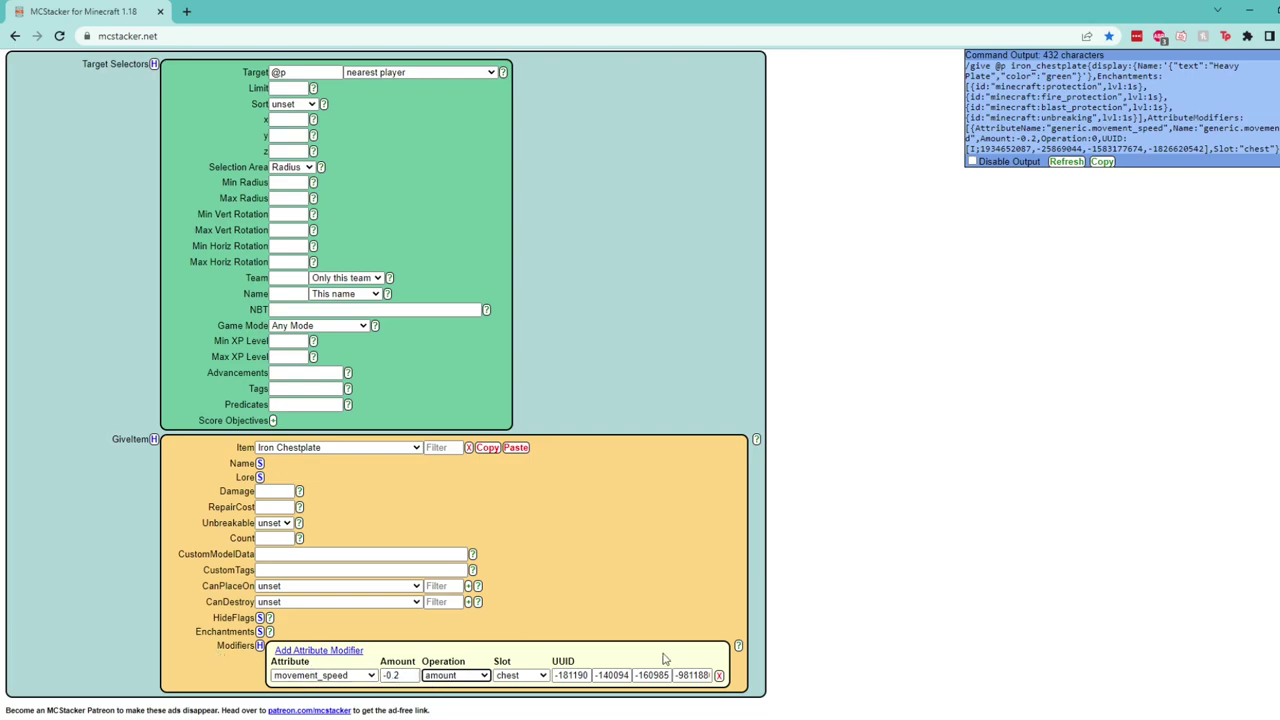
pyautogui.click(485, 677)
pyautogui.click(485, 679)
pyautogui.press('Down')
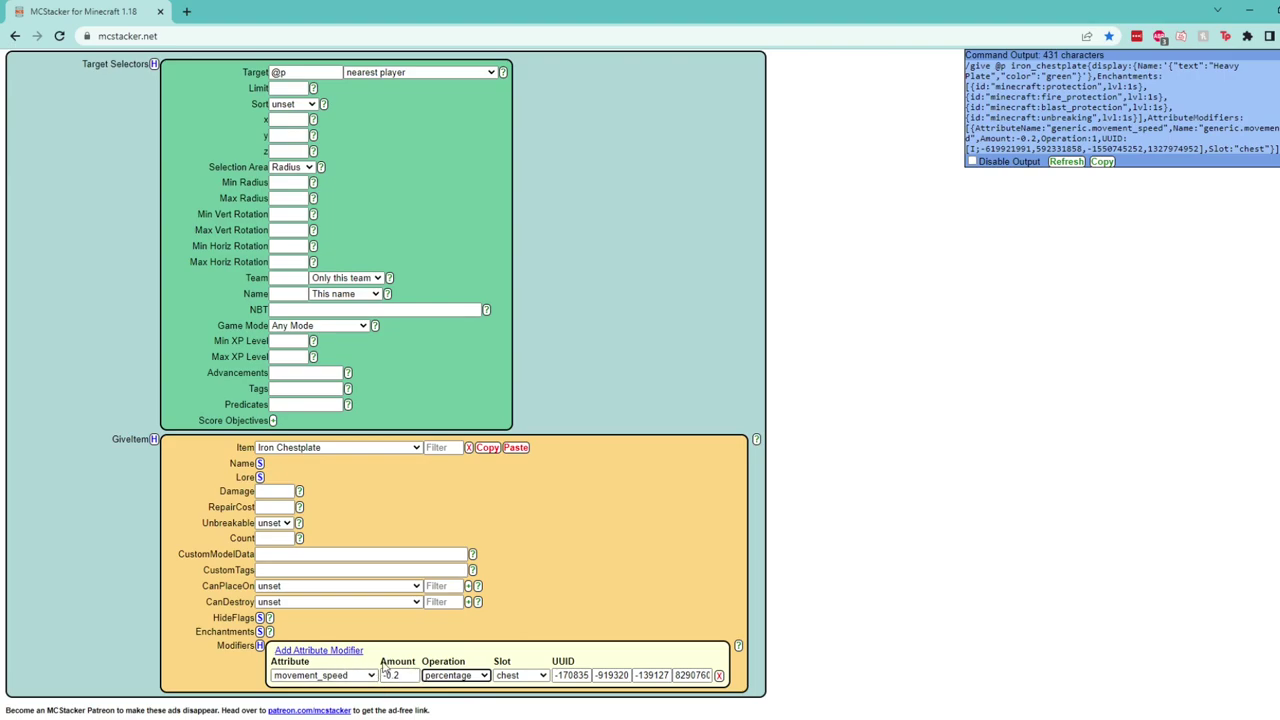
pyautogui.click(558, 675)
pyautogui.scroll(3, 646, 511)
pyautogui.scroll(-2, 575, 365)
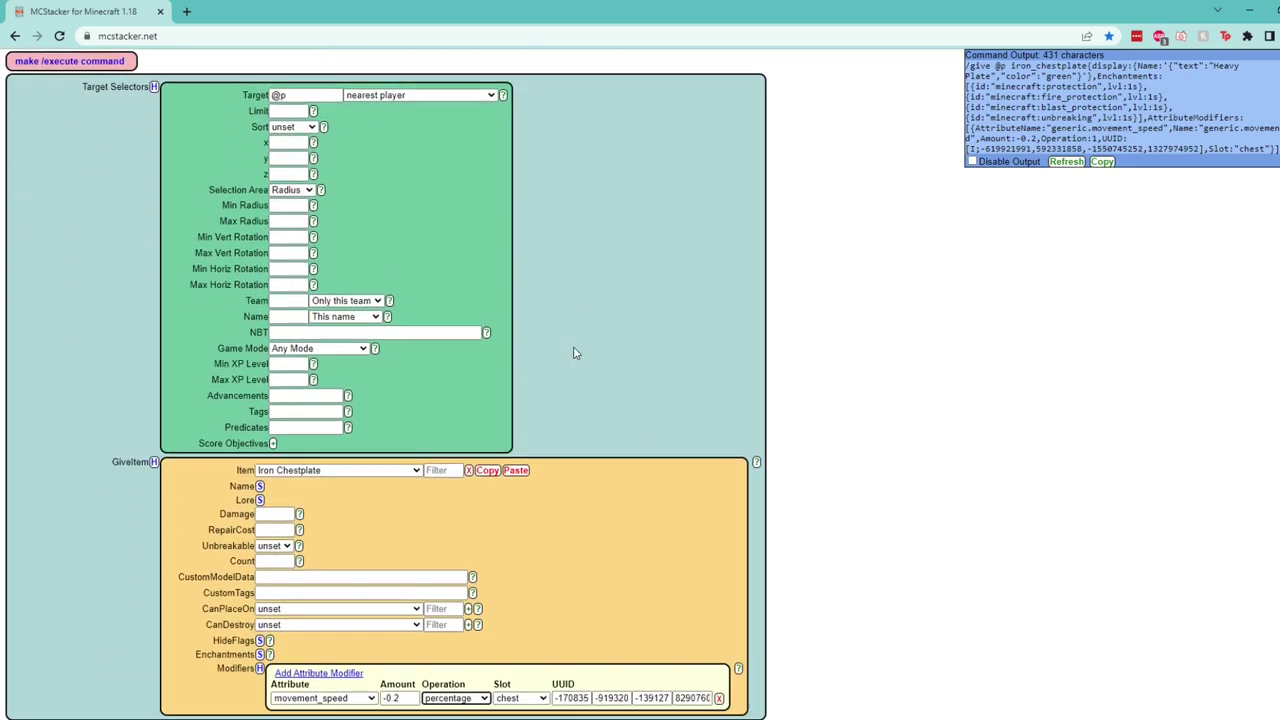
pyautogui.scroll(-1, 575, 352)
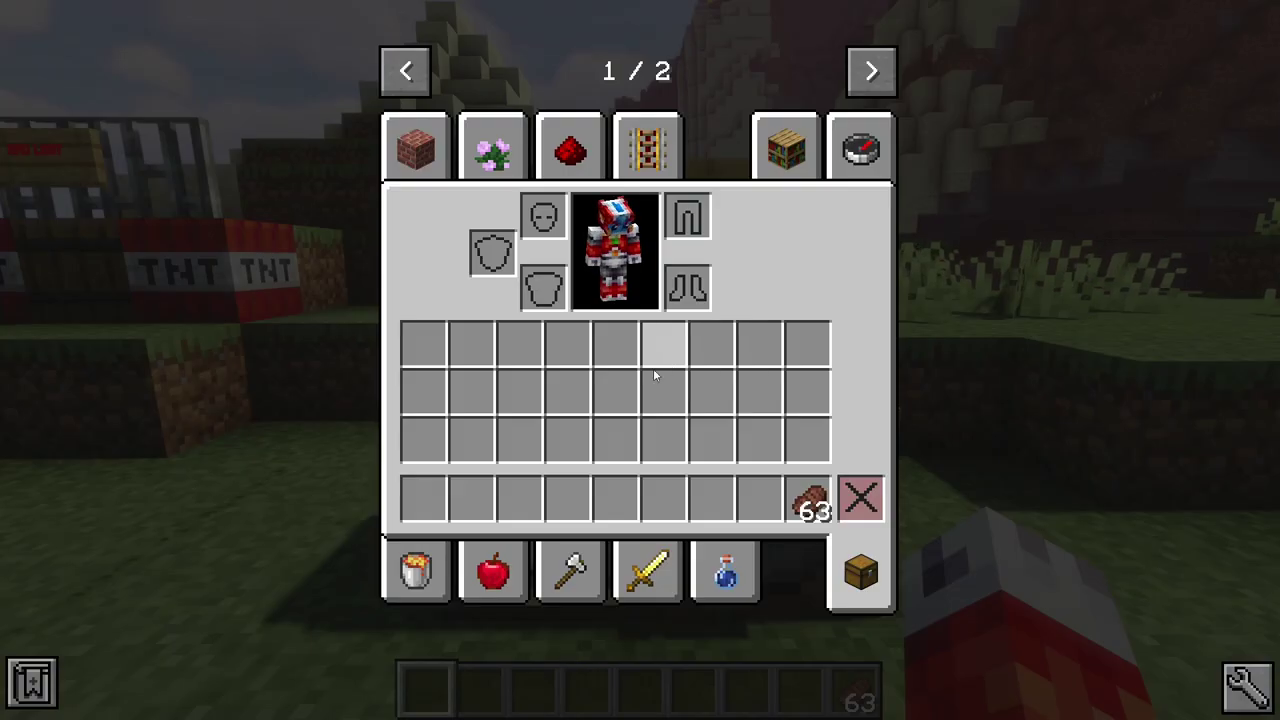
# In Minecraft, open the command block beneath the /give sign and paste the generated Heavy Plate command as its console command.
pyautogui.press('e')
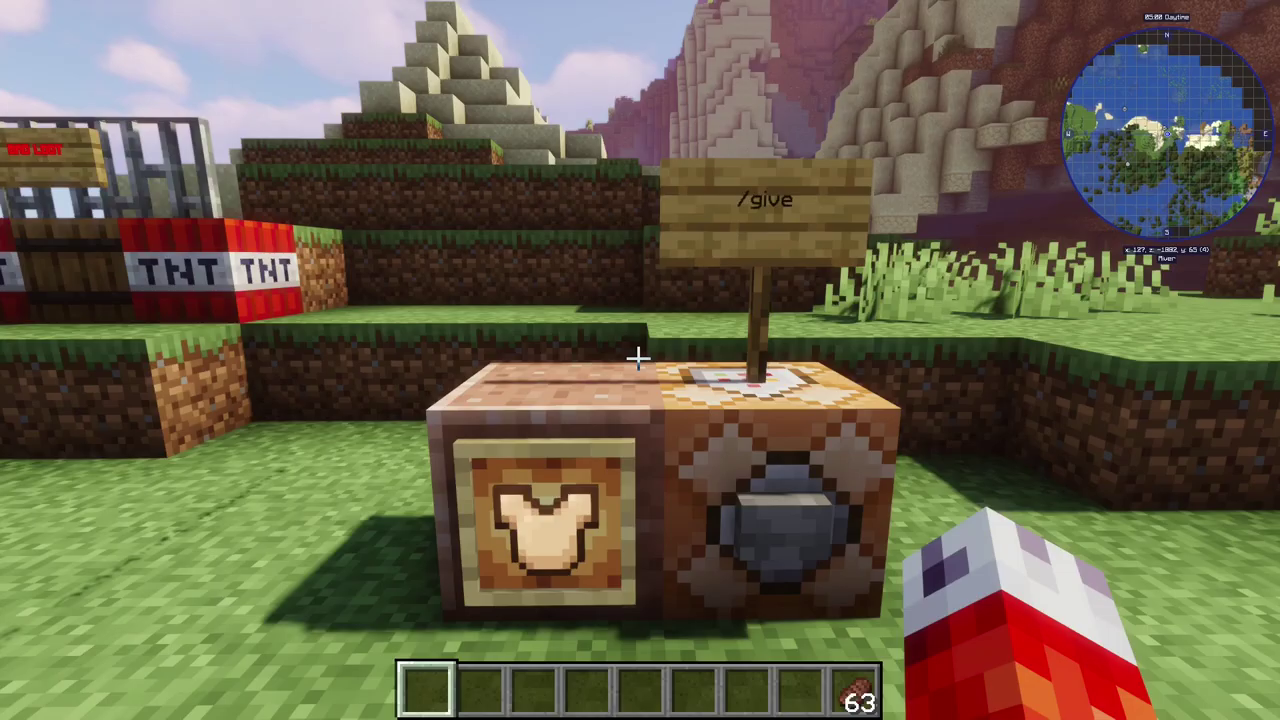
pyautogui.press('w')
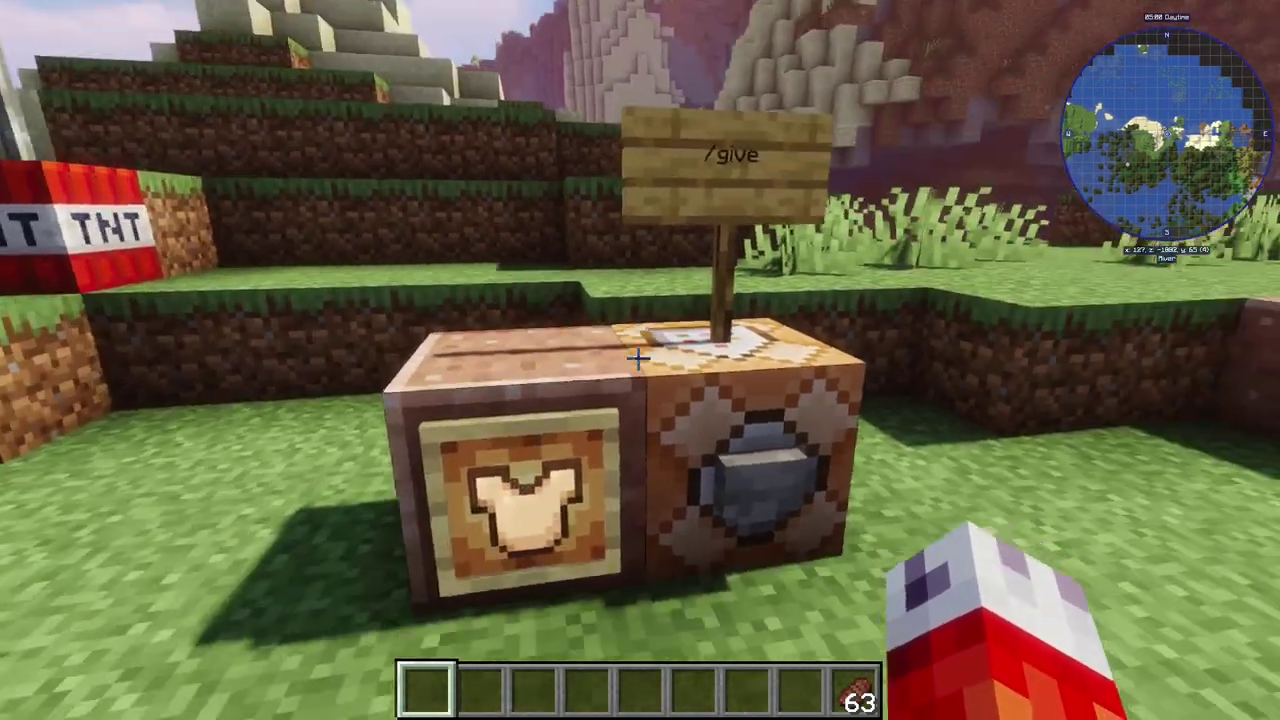
pyautogui.press('w')
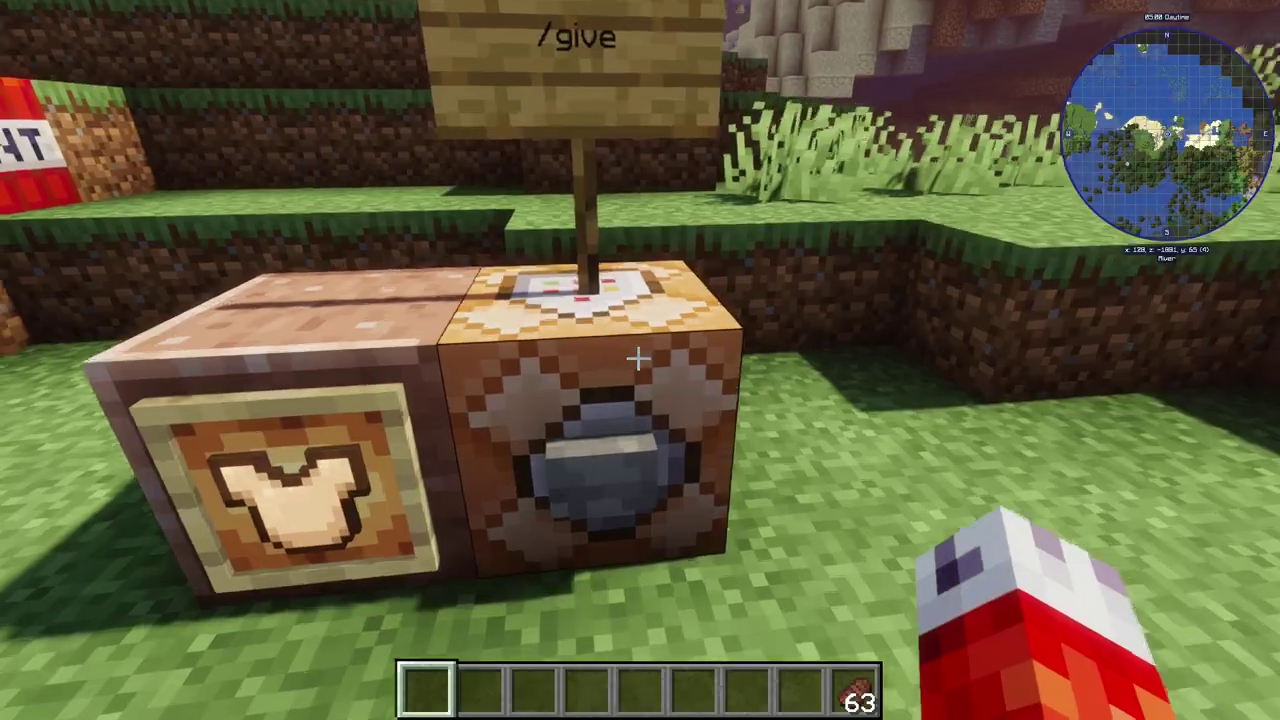
pyautogui.rightClick(640, 360)
pyautogui.press('Escape')
pyautogui.press('Escape')
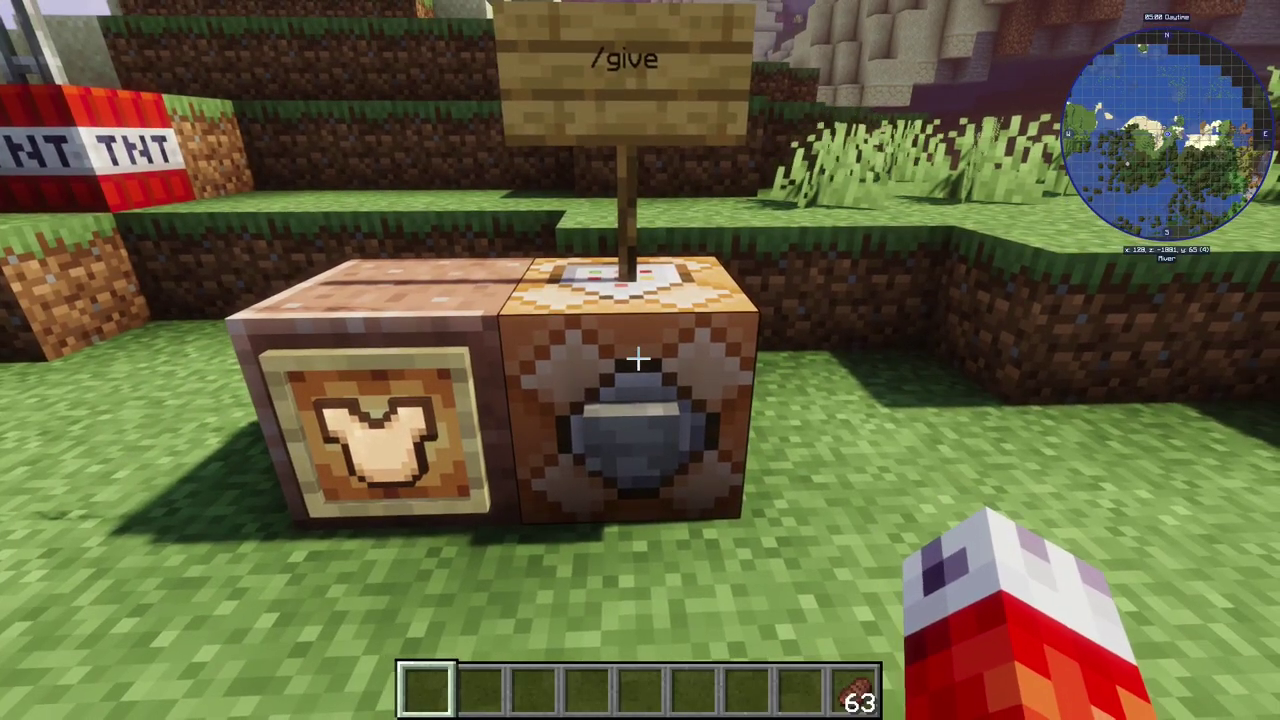
pyautogui.rightClick(640, 360)
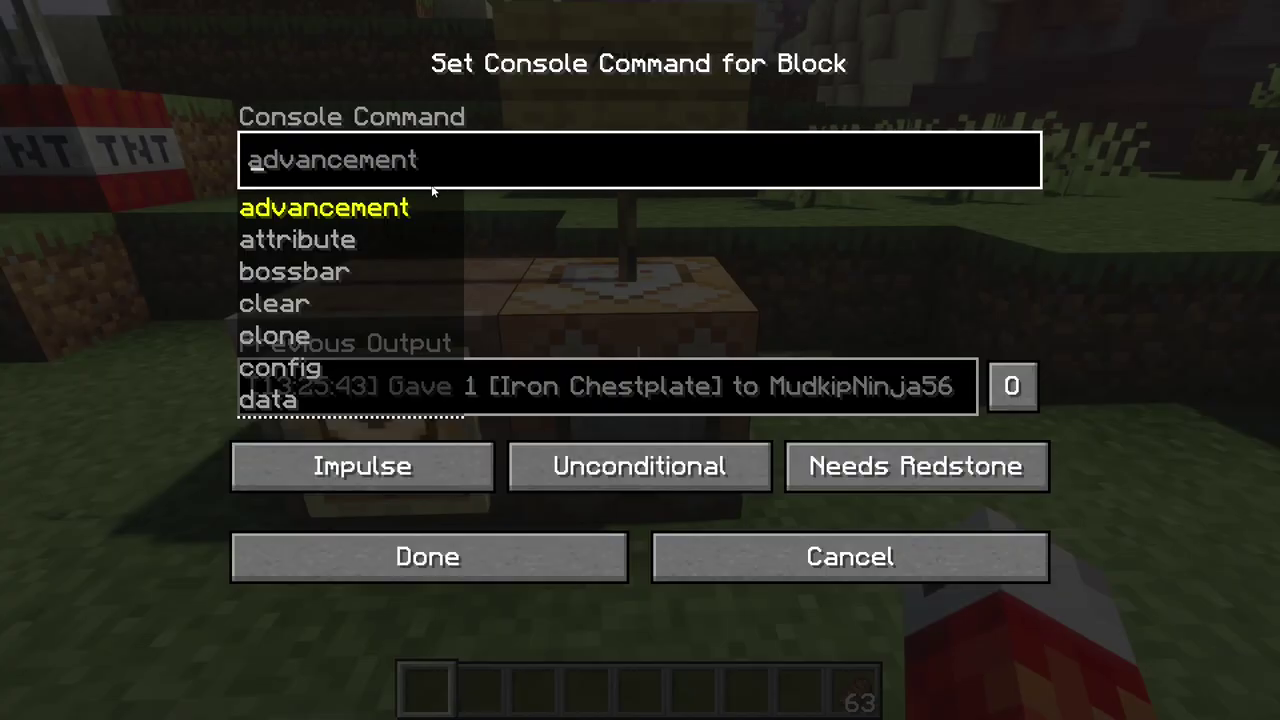
pyautogui.hotkey('ctrl', 'v')
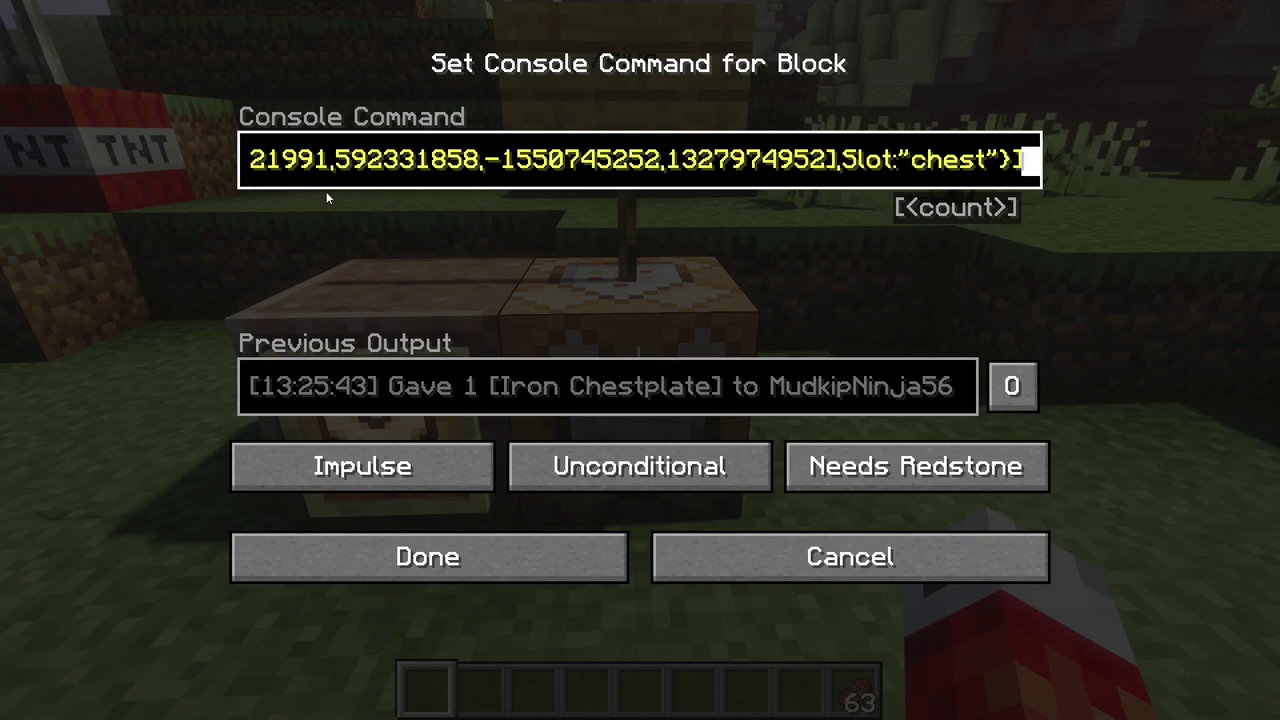
# Go back to the start of the pasted /give command to check it and save it in the command block.
pyautogui.click(253, 165)
pyautogui.press('Left')
pyautogui.press('Left')
pyautogui.press('Left')
pyautogui.press('Left')
pyautogui.press('Left')
pyautogui.press('Left')
pyautogui.press('Left')
pyautogui.press('Left')
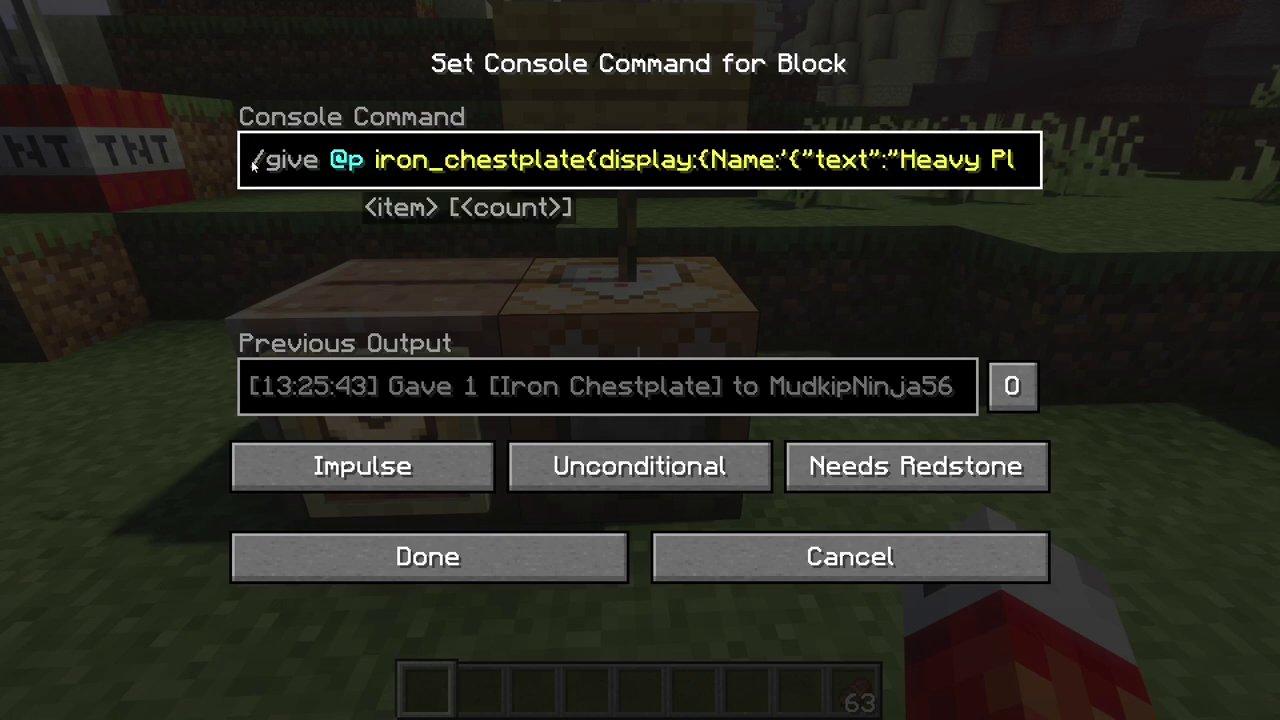
pyautogui.press('Return')
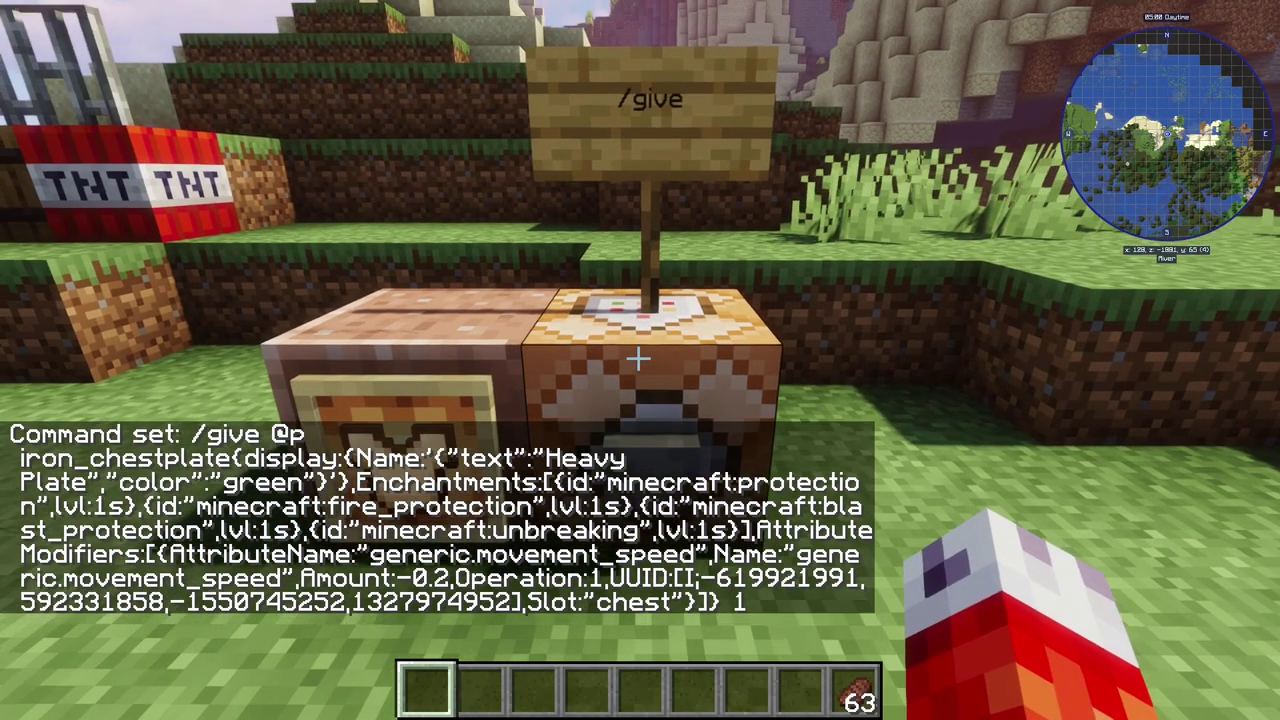
pyautogui.press('t')
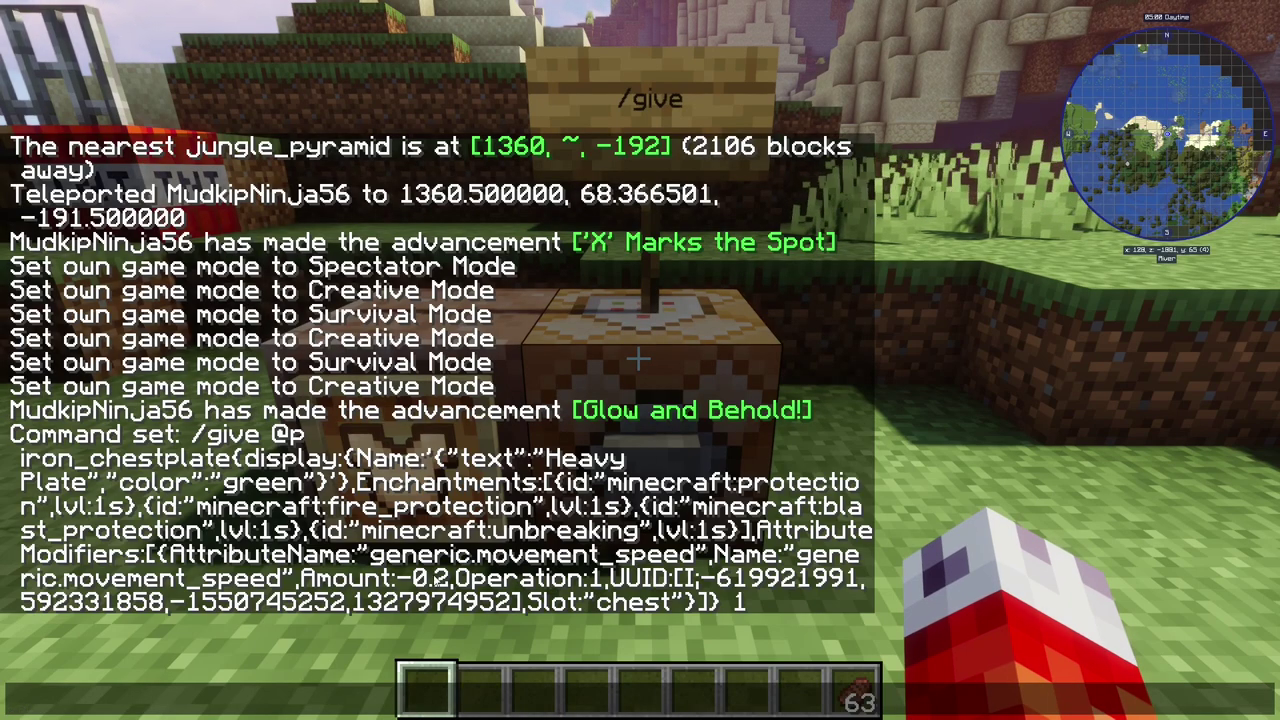
pyautogui.write('/give')
pyautogui.press('Escape')
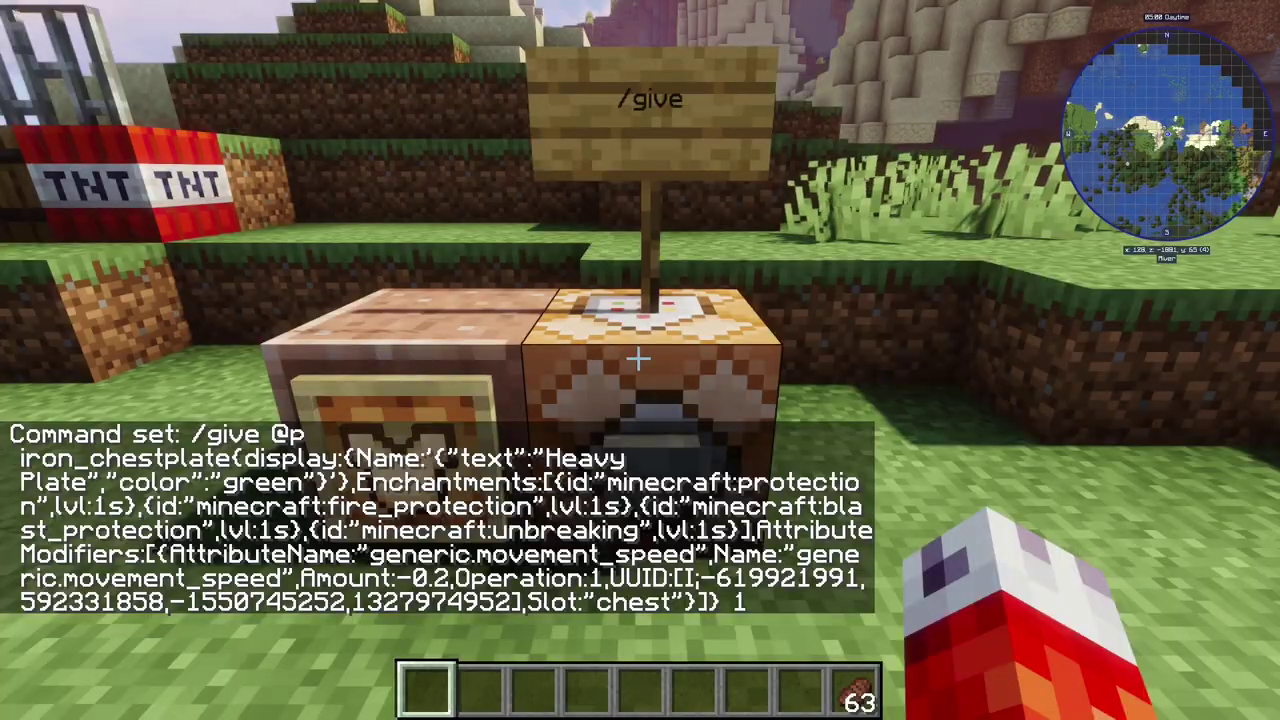
# Trigger the command block with its stone button to receive the Heavy Plate.
pyautogui.press('w')
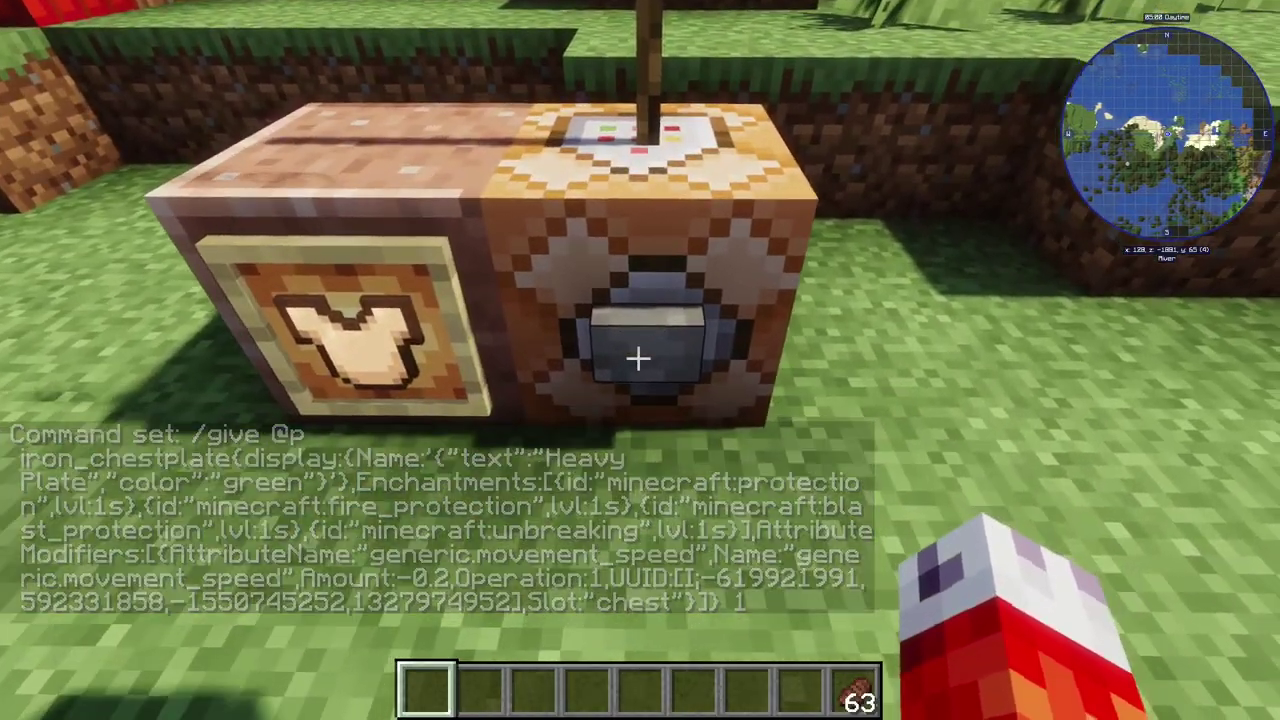
pyautogui.rightClick(638, 358)
pyautogui.press('s')
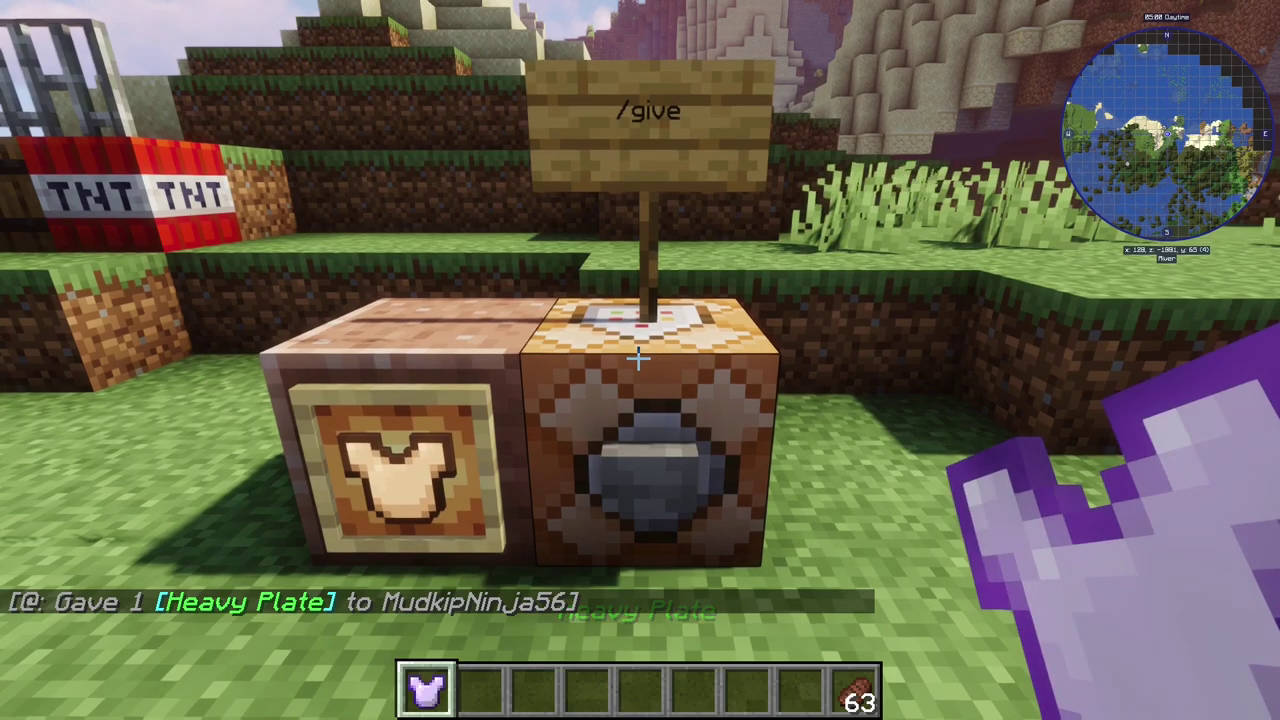
# Examine the Heavy Plate's enchantments and speed modifier from the chat message and in the inventory, keeping it in the first hotbar slot.
pyautogui.press('t')
pyautogui.moveTo(203, 612)
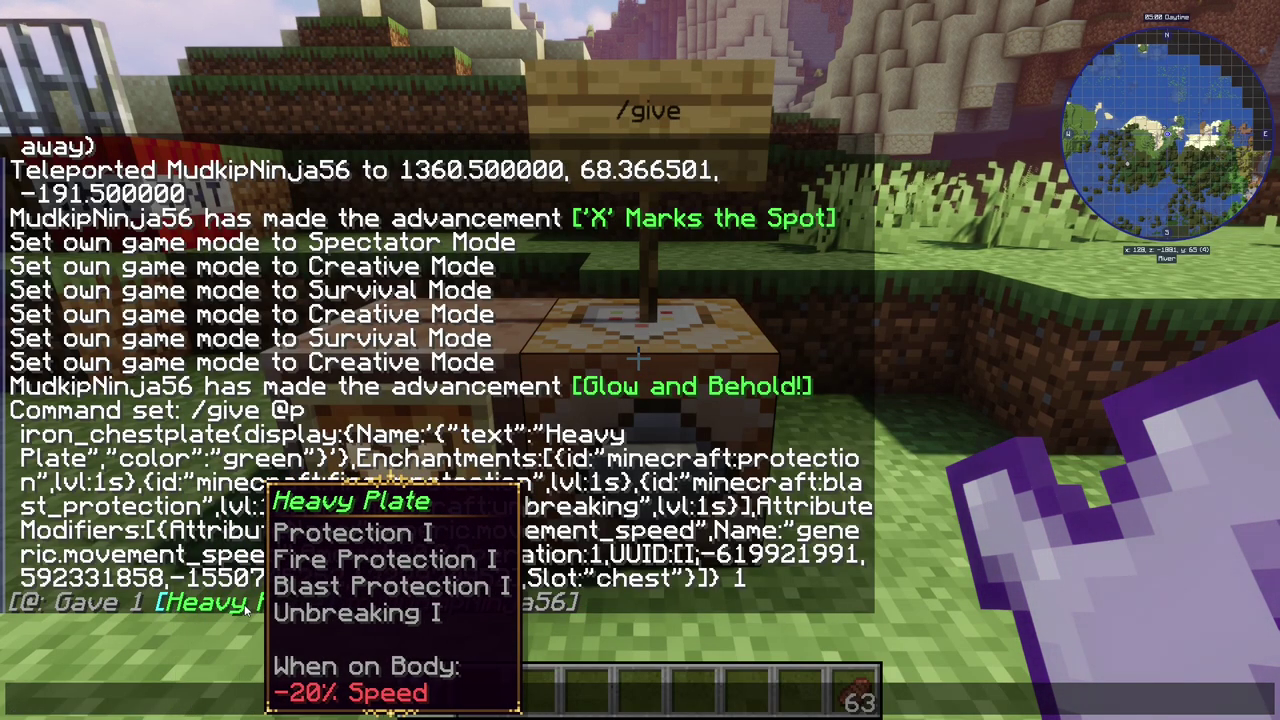
pyautogui.press('Escape')
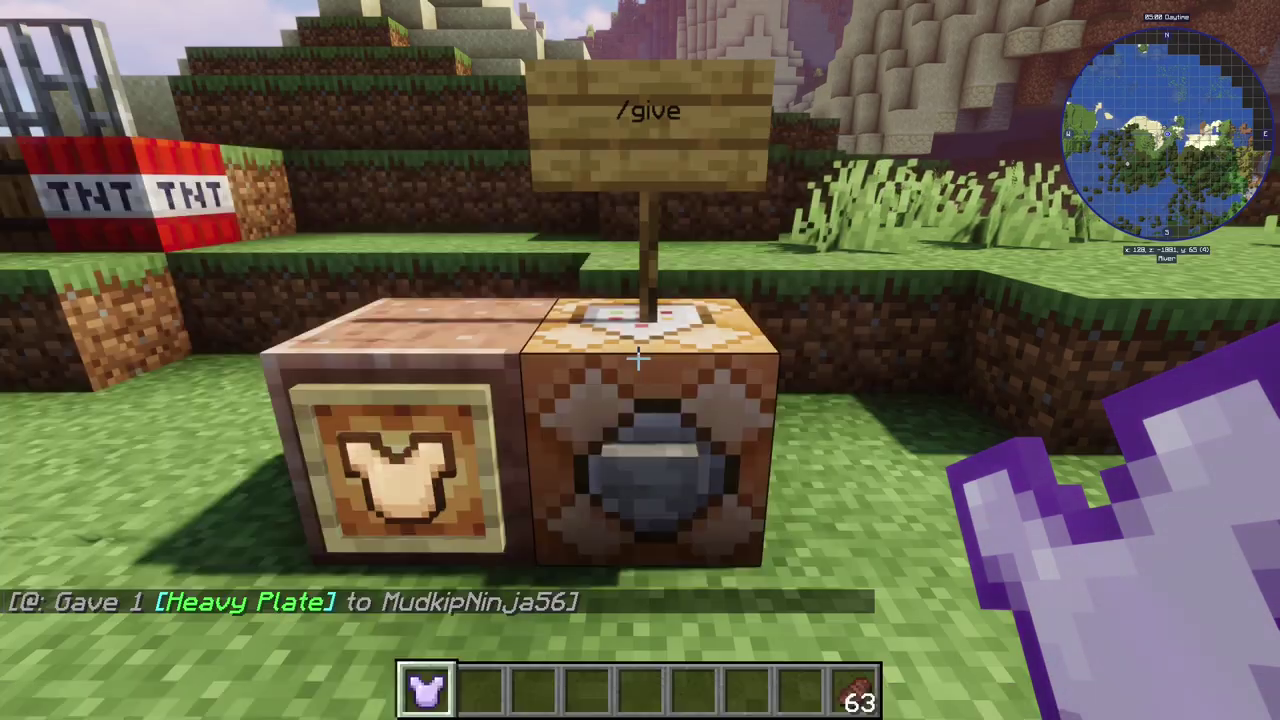
pyautogui.press('e')
pyautogui.moveTo(423, 497)
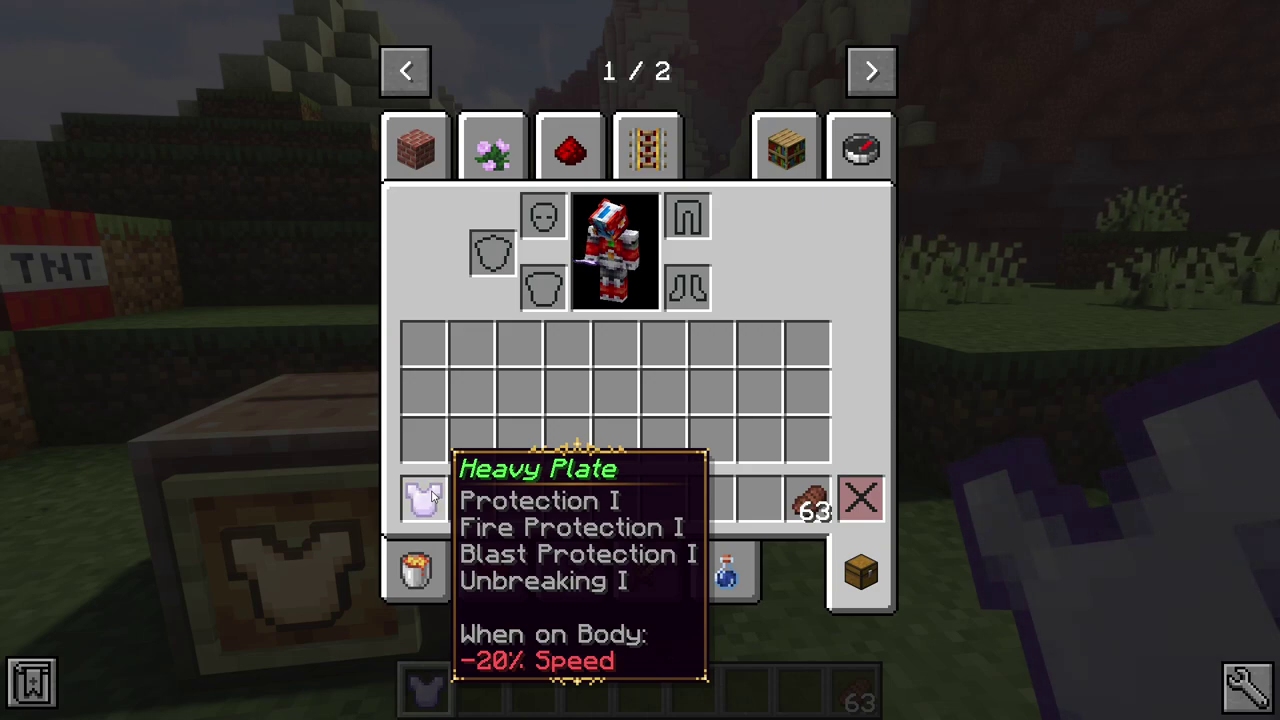
pyautogui.click(432, 496)
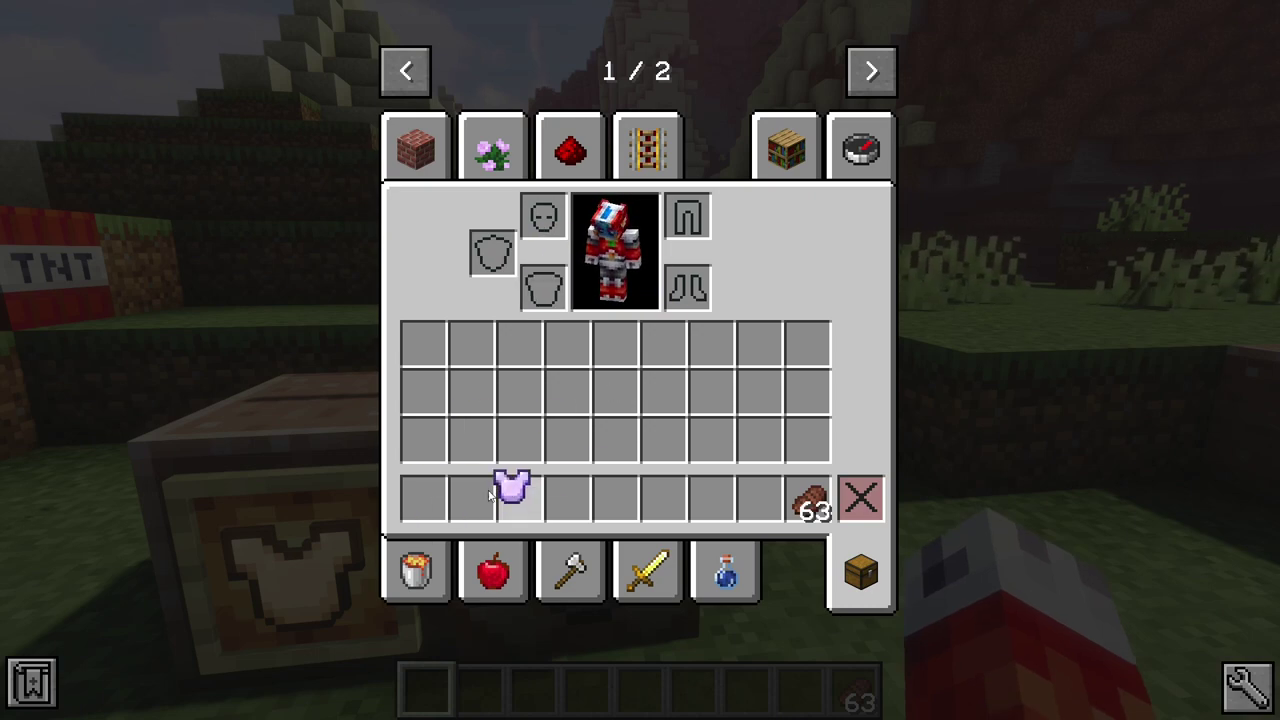
pyautogui.click(425, 497)
pyautogui.press('e')
# Walk around with the Heavy Plate unselected, in the main hand and in the offhand to compare movement speed.
pyautogui.press('2')
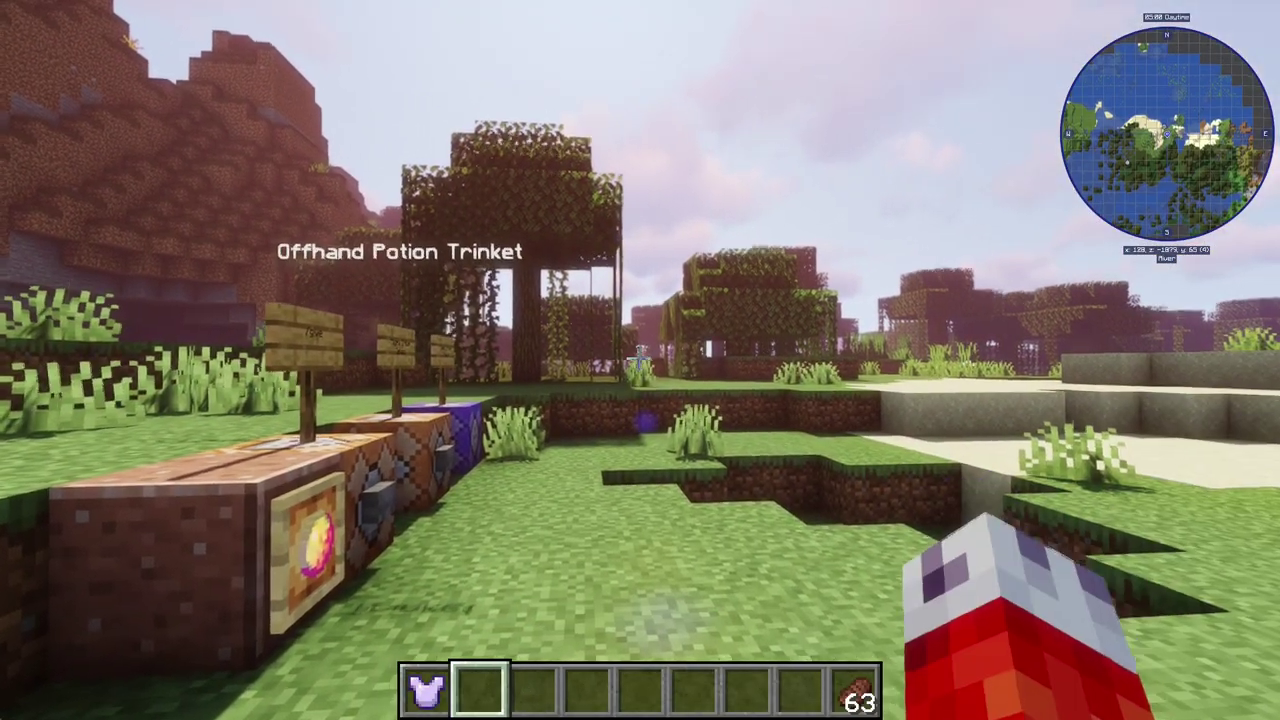
pyautogui.press('w')
pyautogui.press('1')
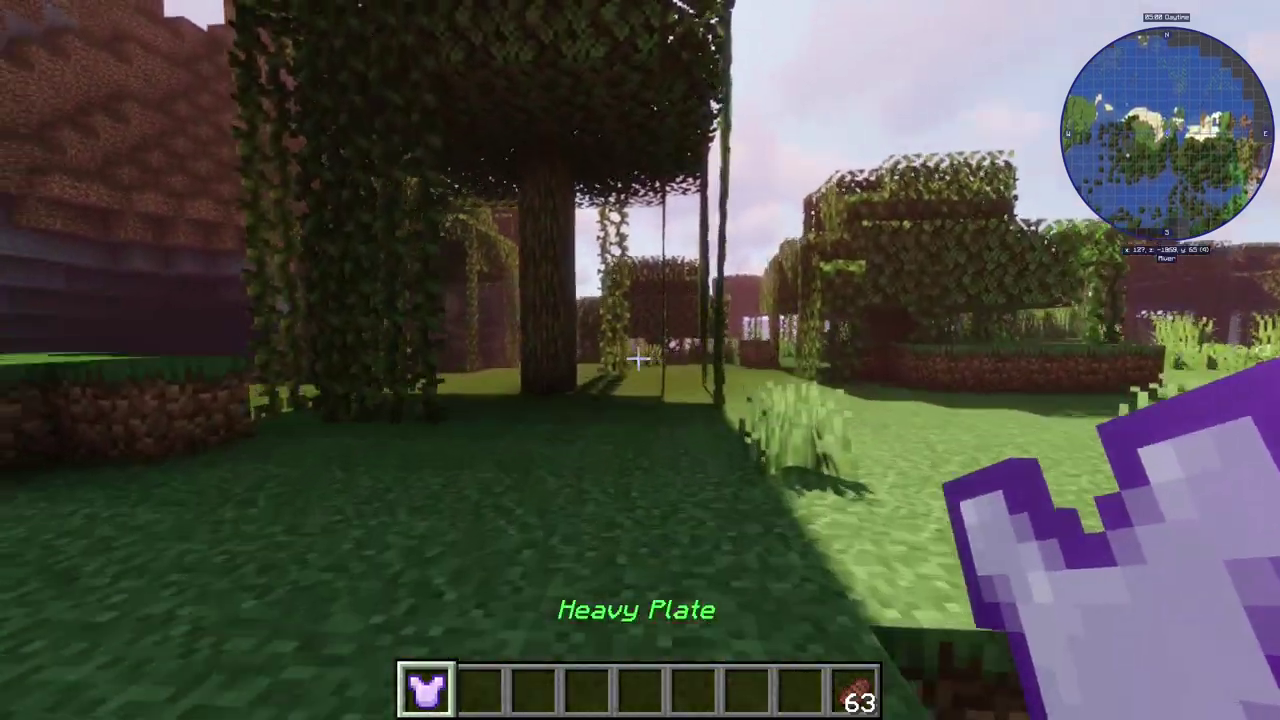
pyautogui.press('f')
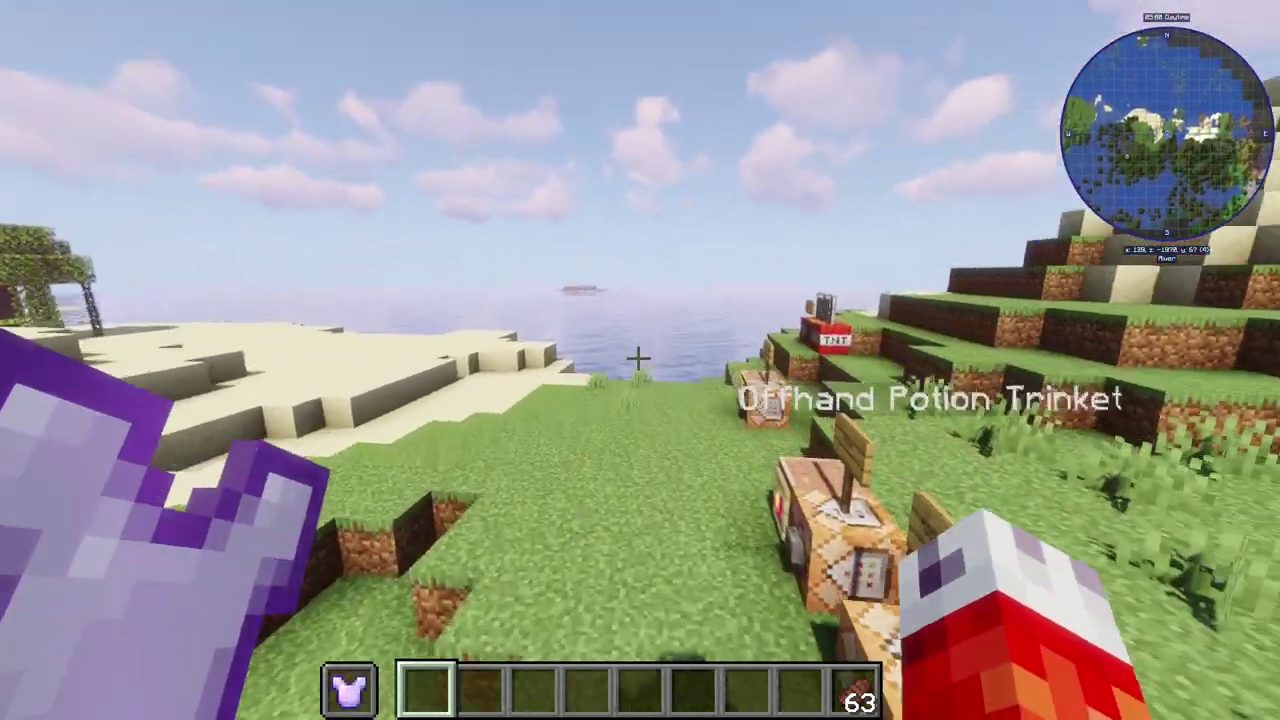
pyautogui.press('f')
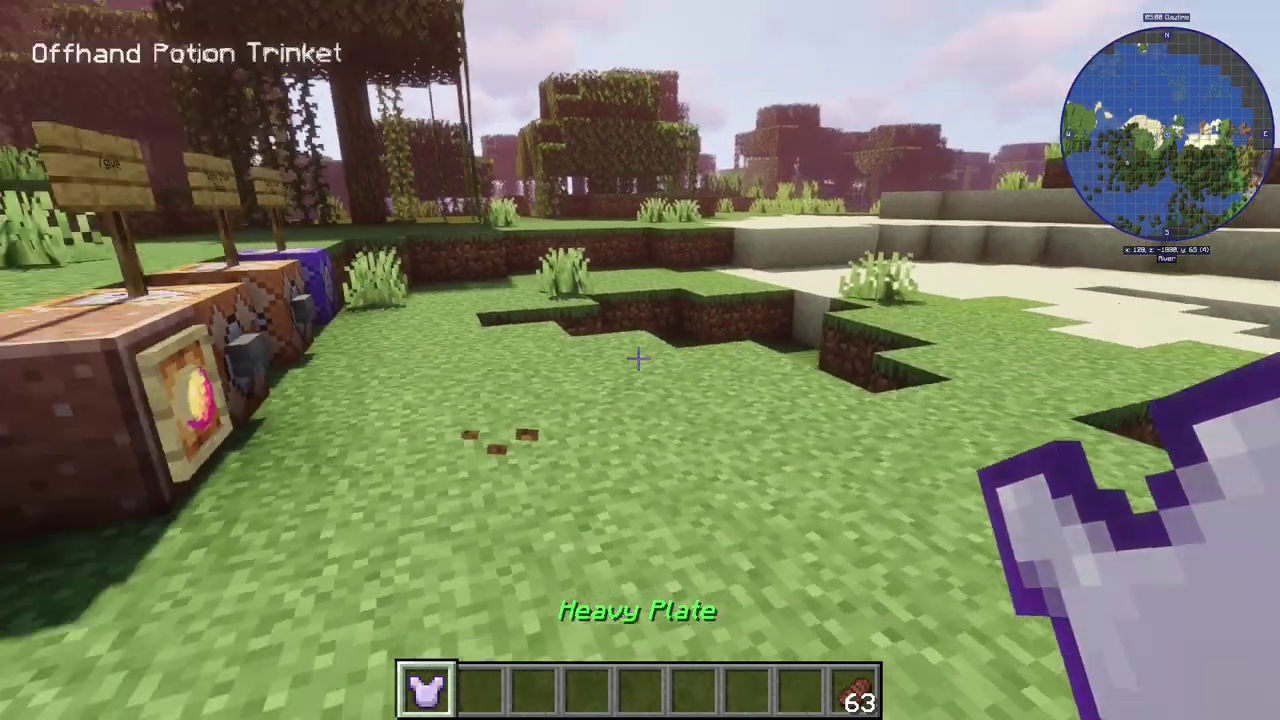
pyautogui.press('s')
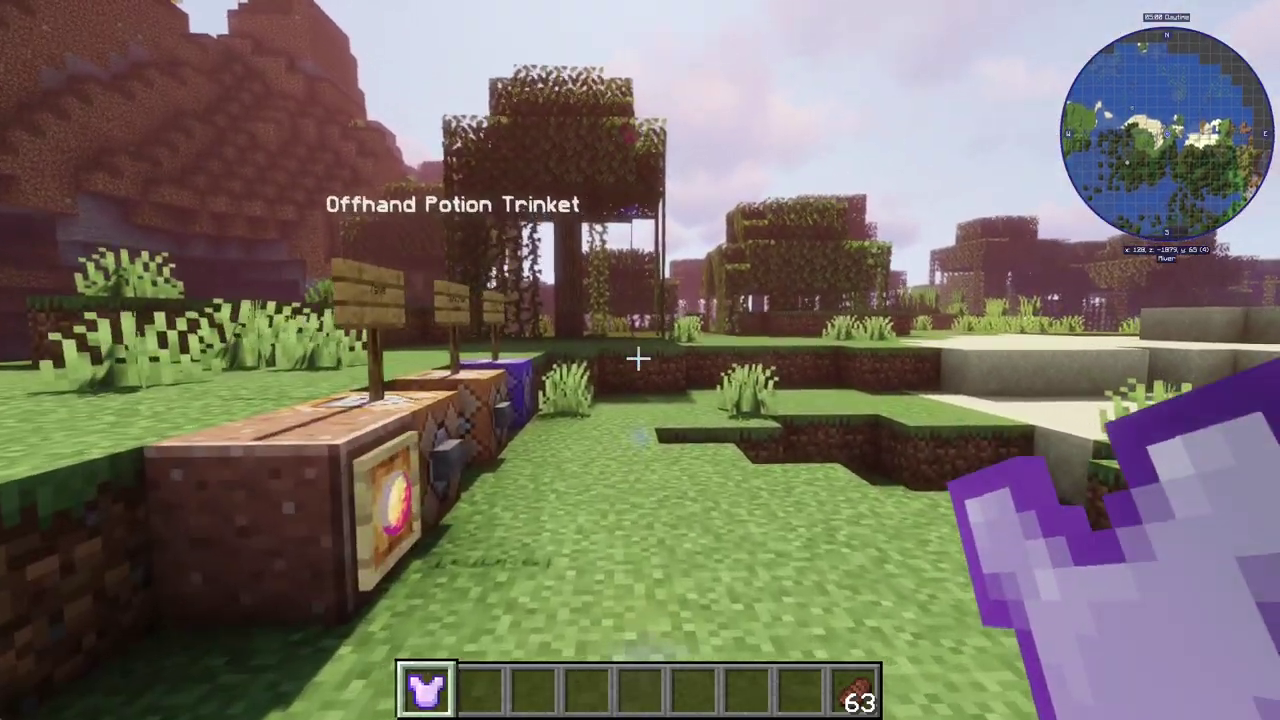
pyautogui.press('w')
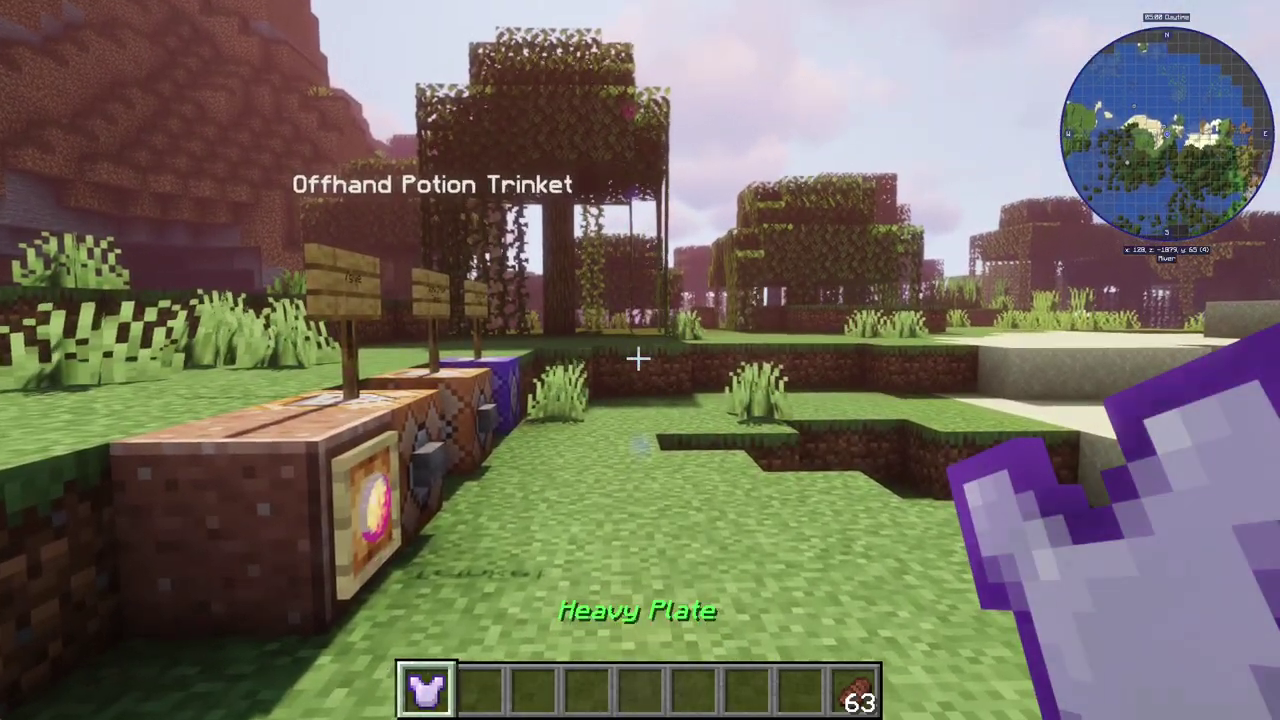
pyautogui.press('e')
pyautogui.press('e')
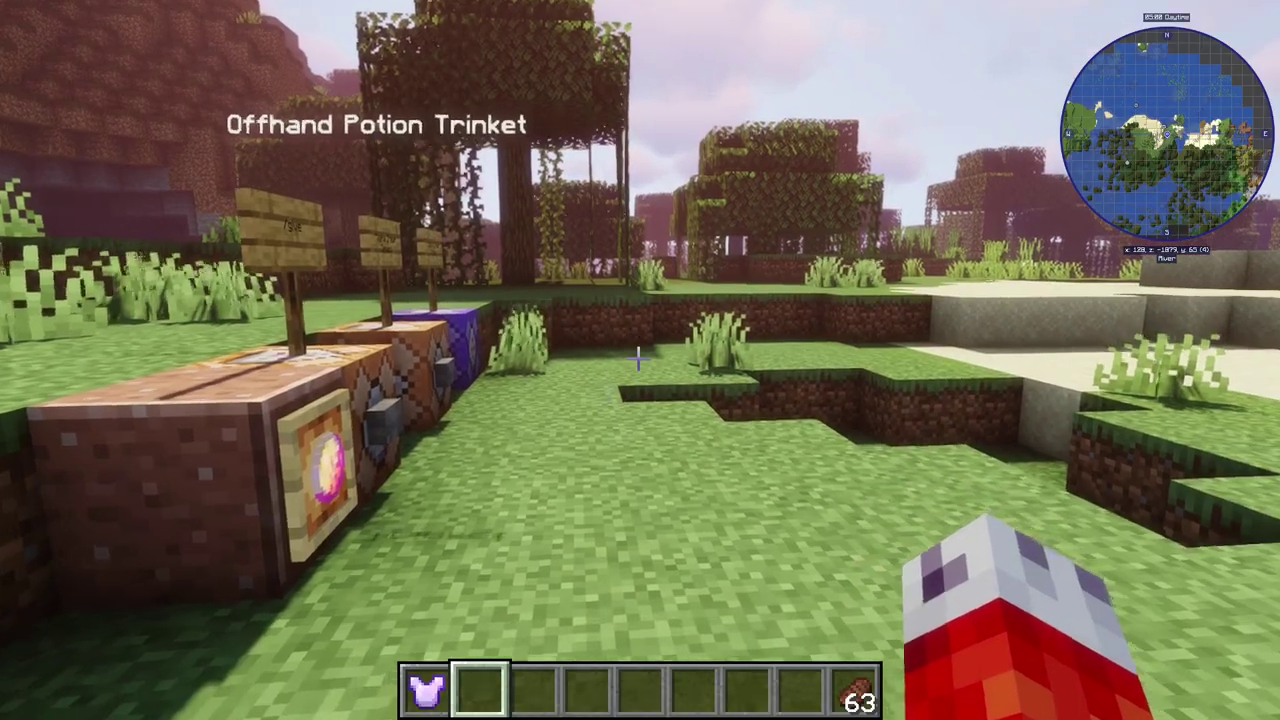